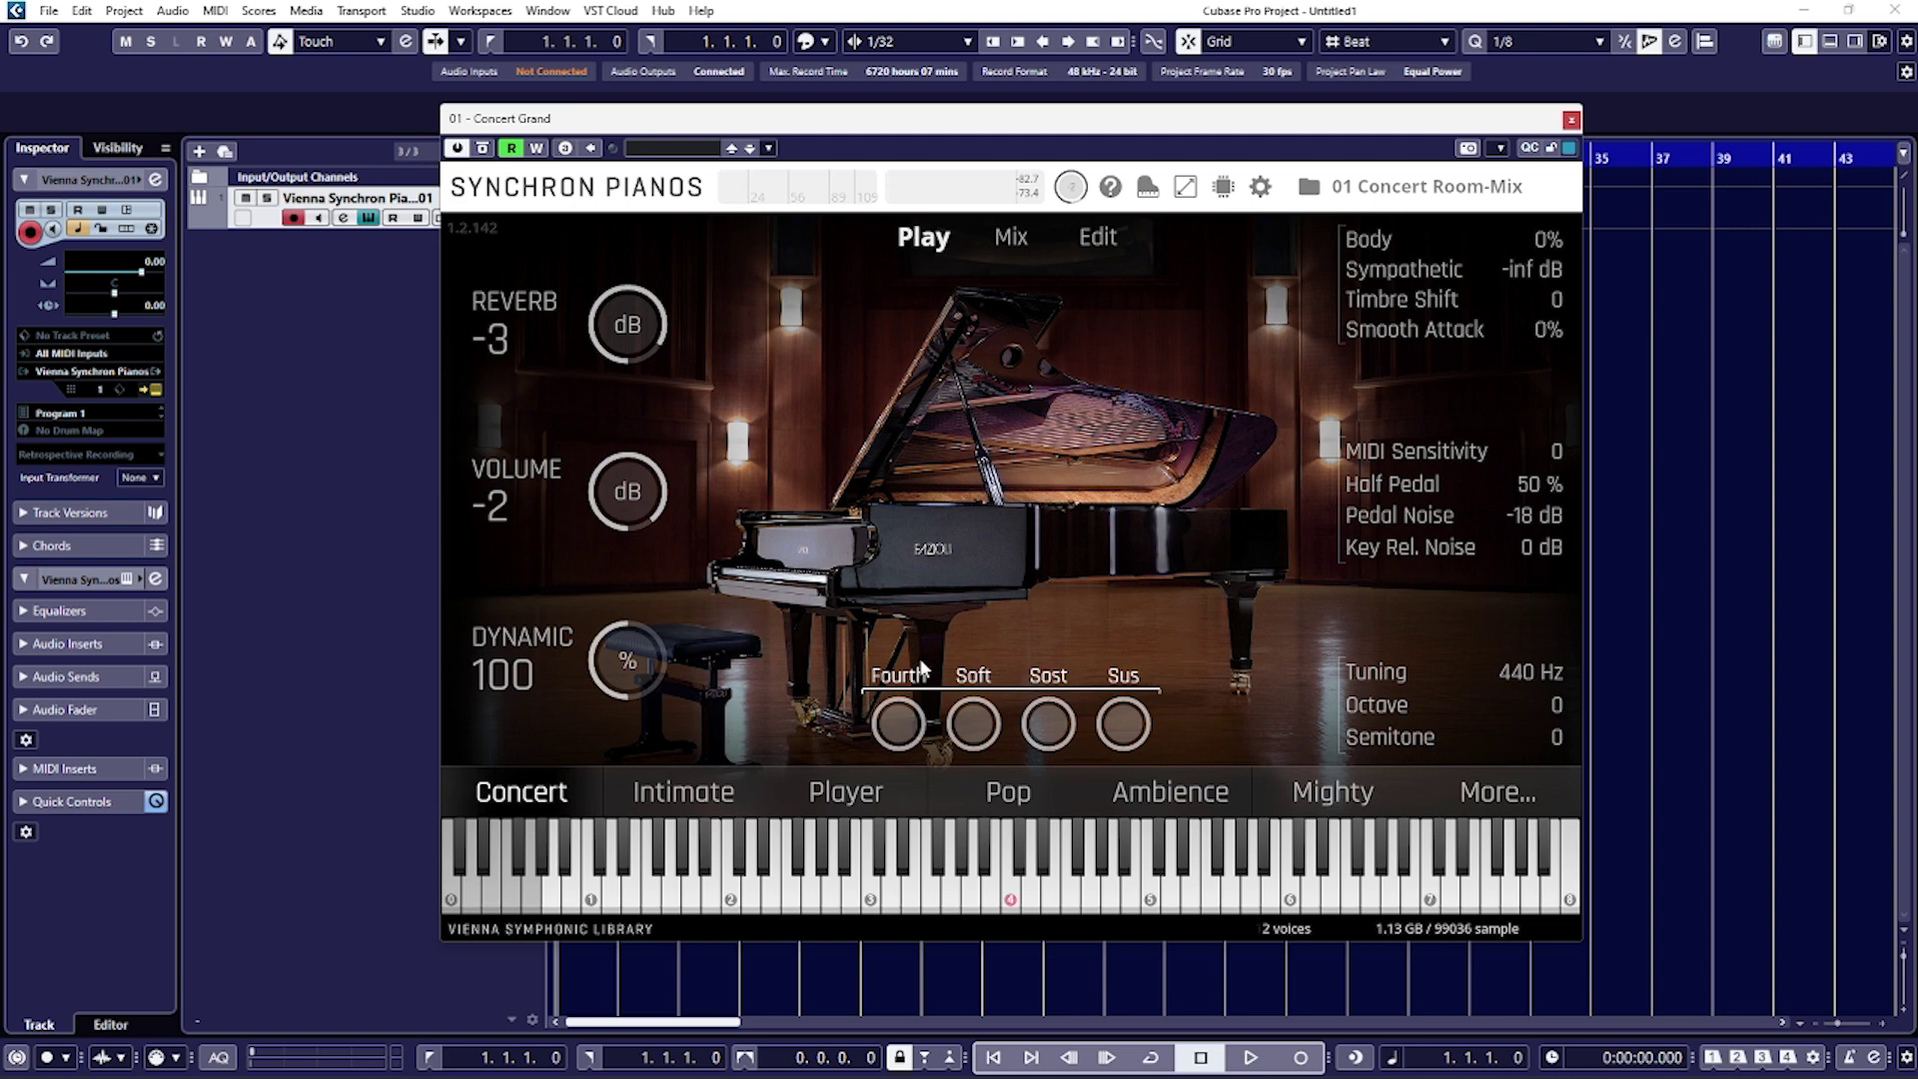
Step: Audition the Intimate and Player room-mix presets one after the other
left_click(723, 794)
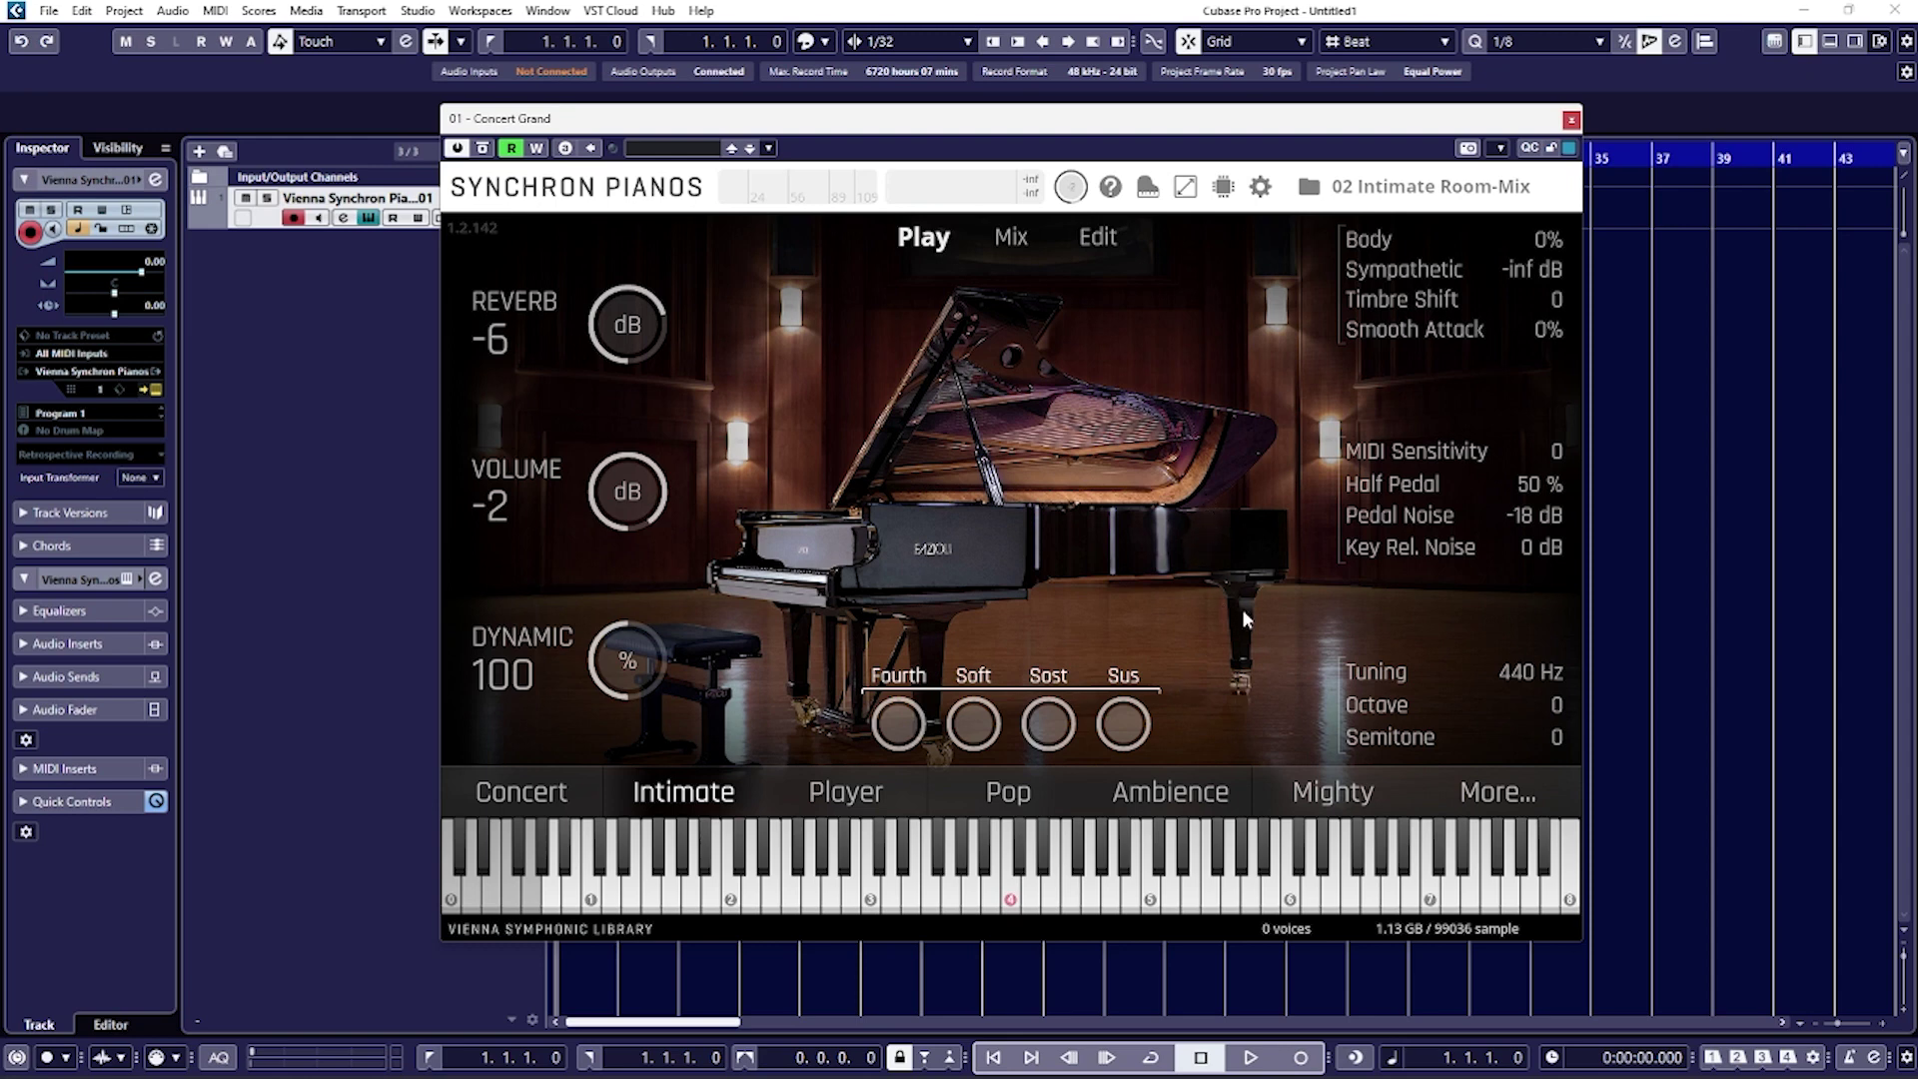
left_click(850, 779)
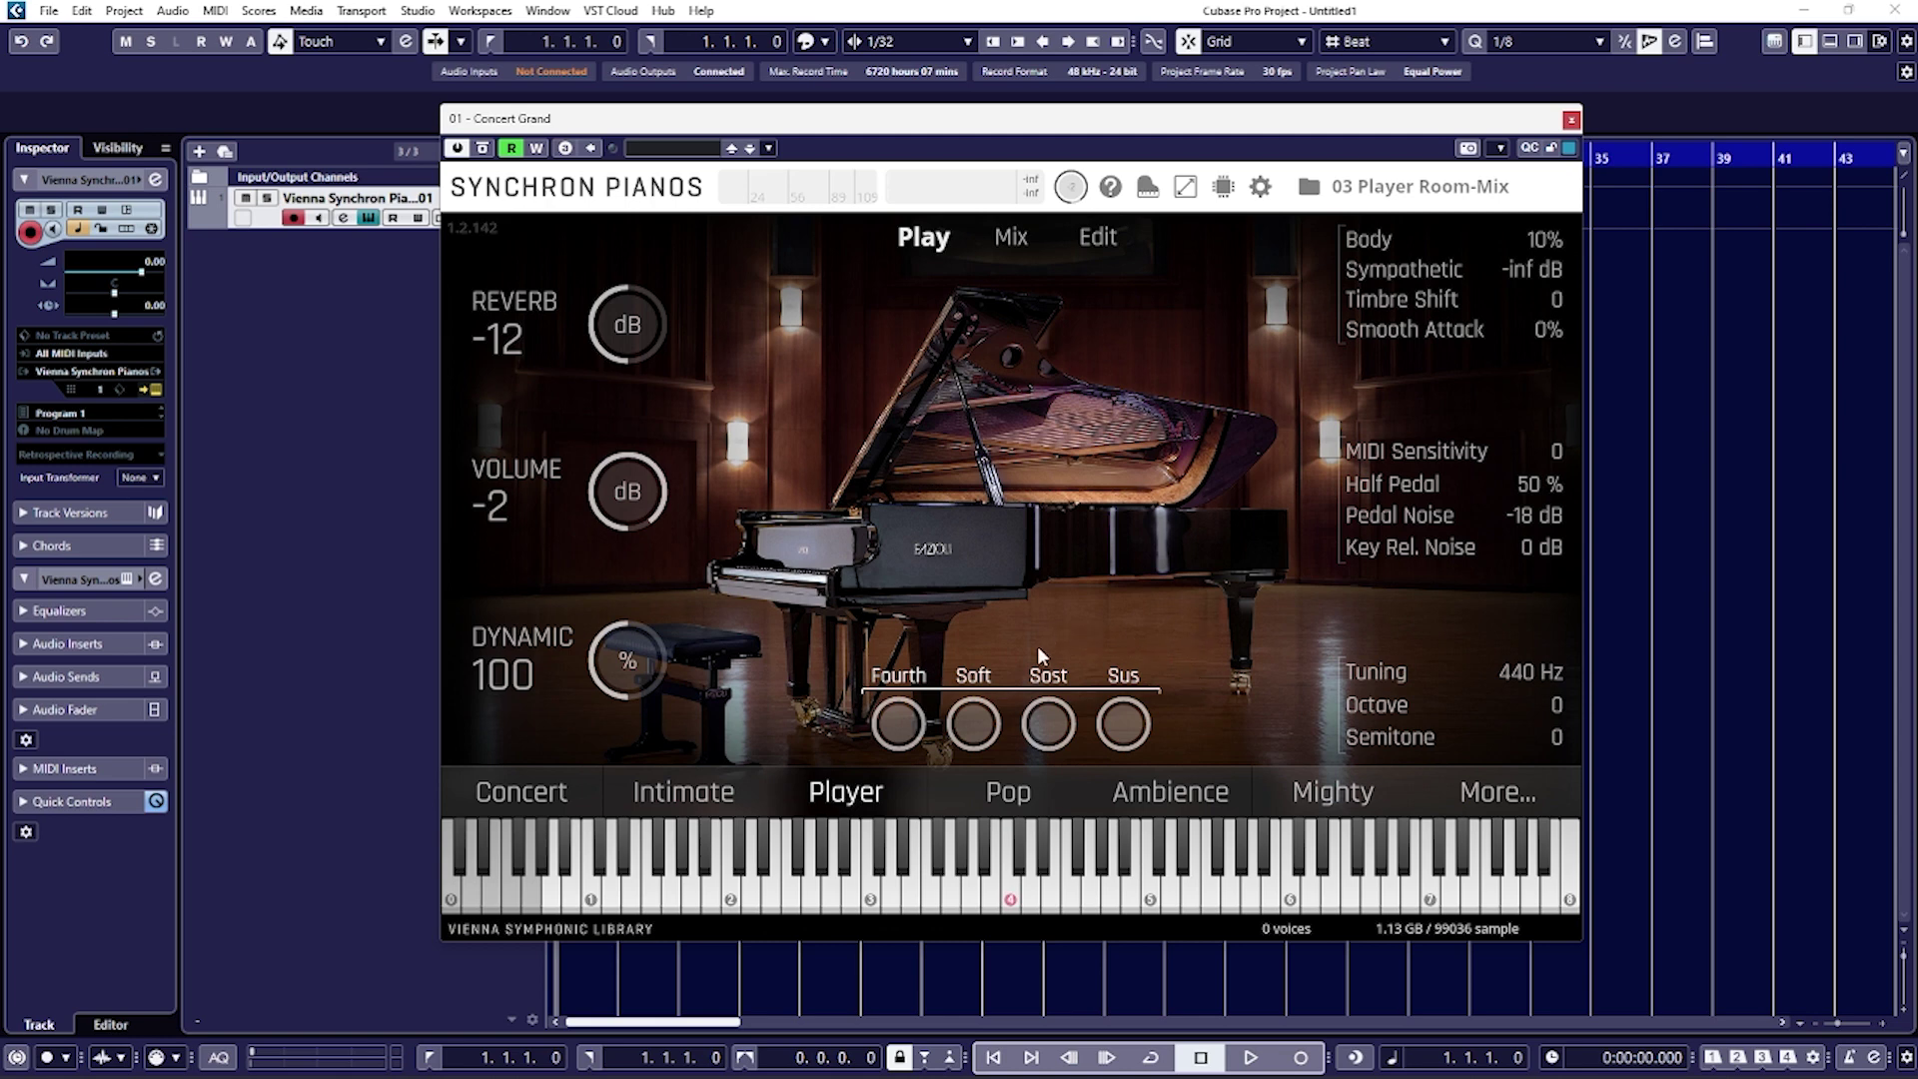
Step: Load the Pop room-mix preset and set its MIDI Sensitivity to -16.4
left_click(1010, 792)
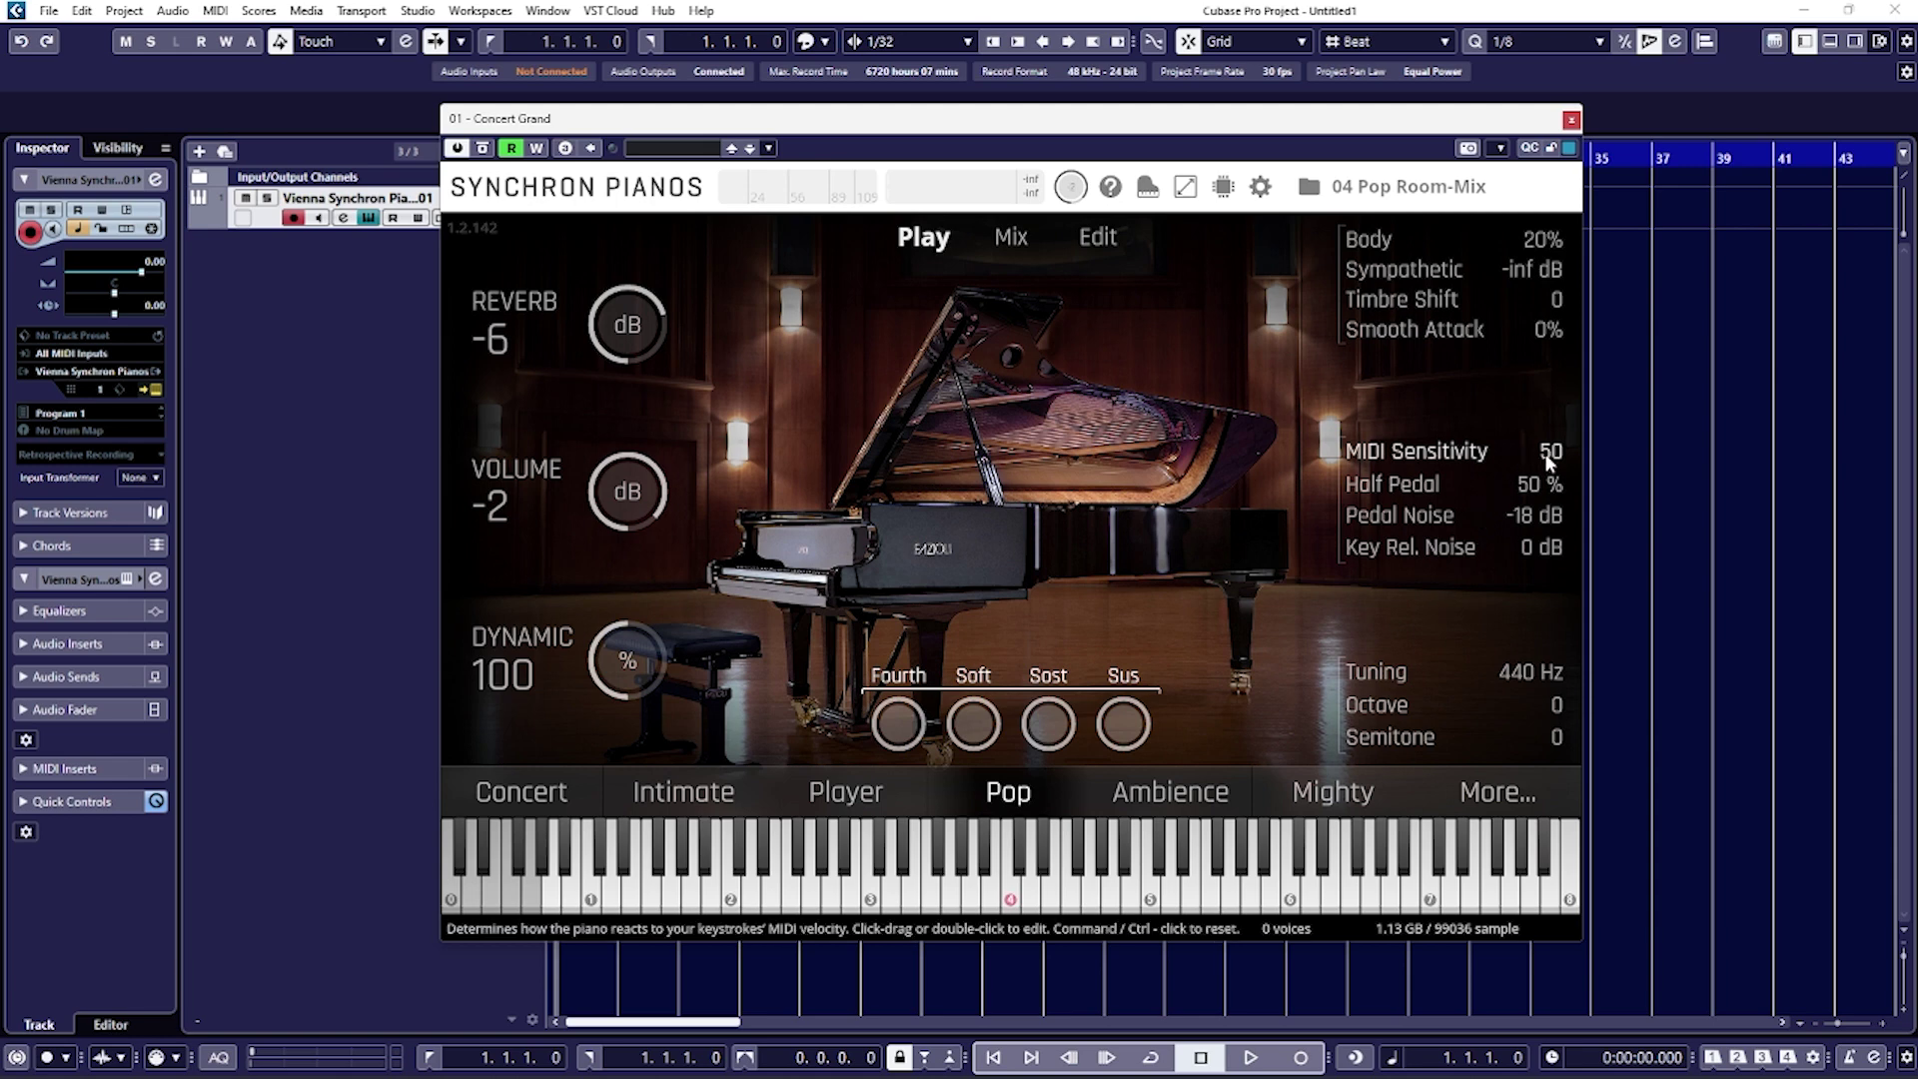
left_click_drag(1544, 452, 1544, 562)
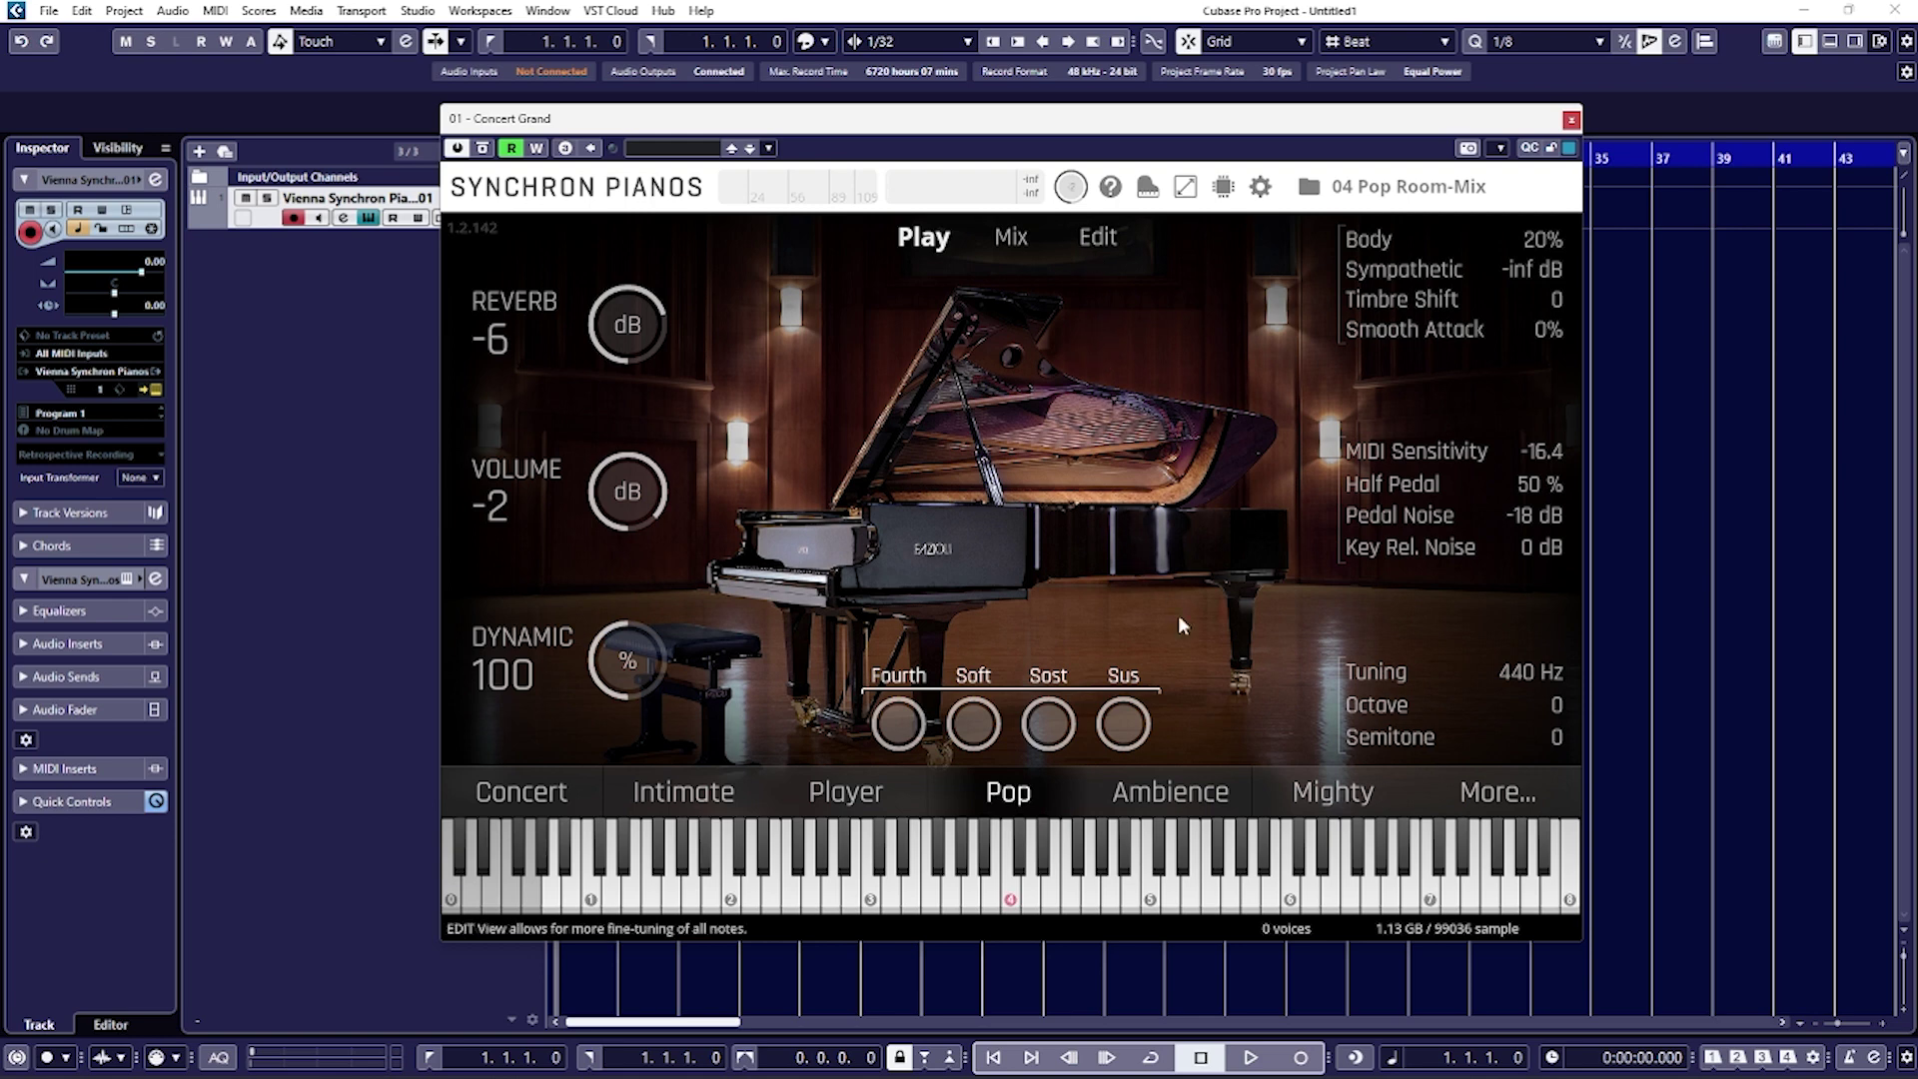
Step: Load the Ambience preset and examine the Room-Mix, Decca Tree Multi-Mic and Surround to Stereo Downmix preset folders
left_click(1193, 809)
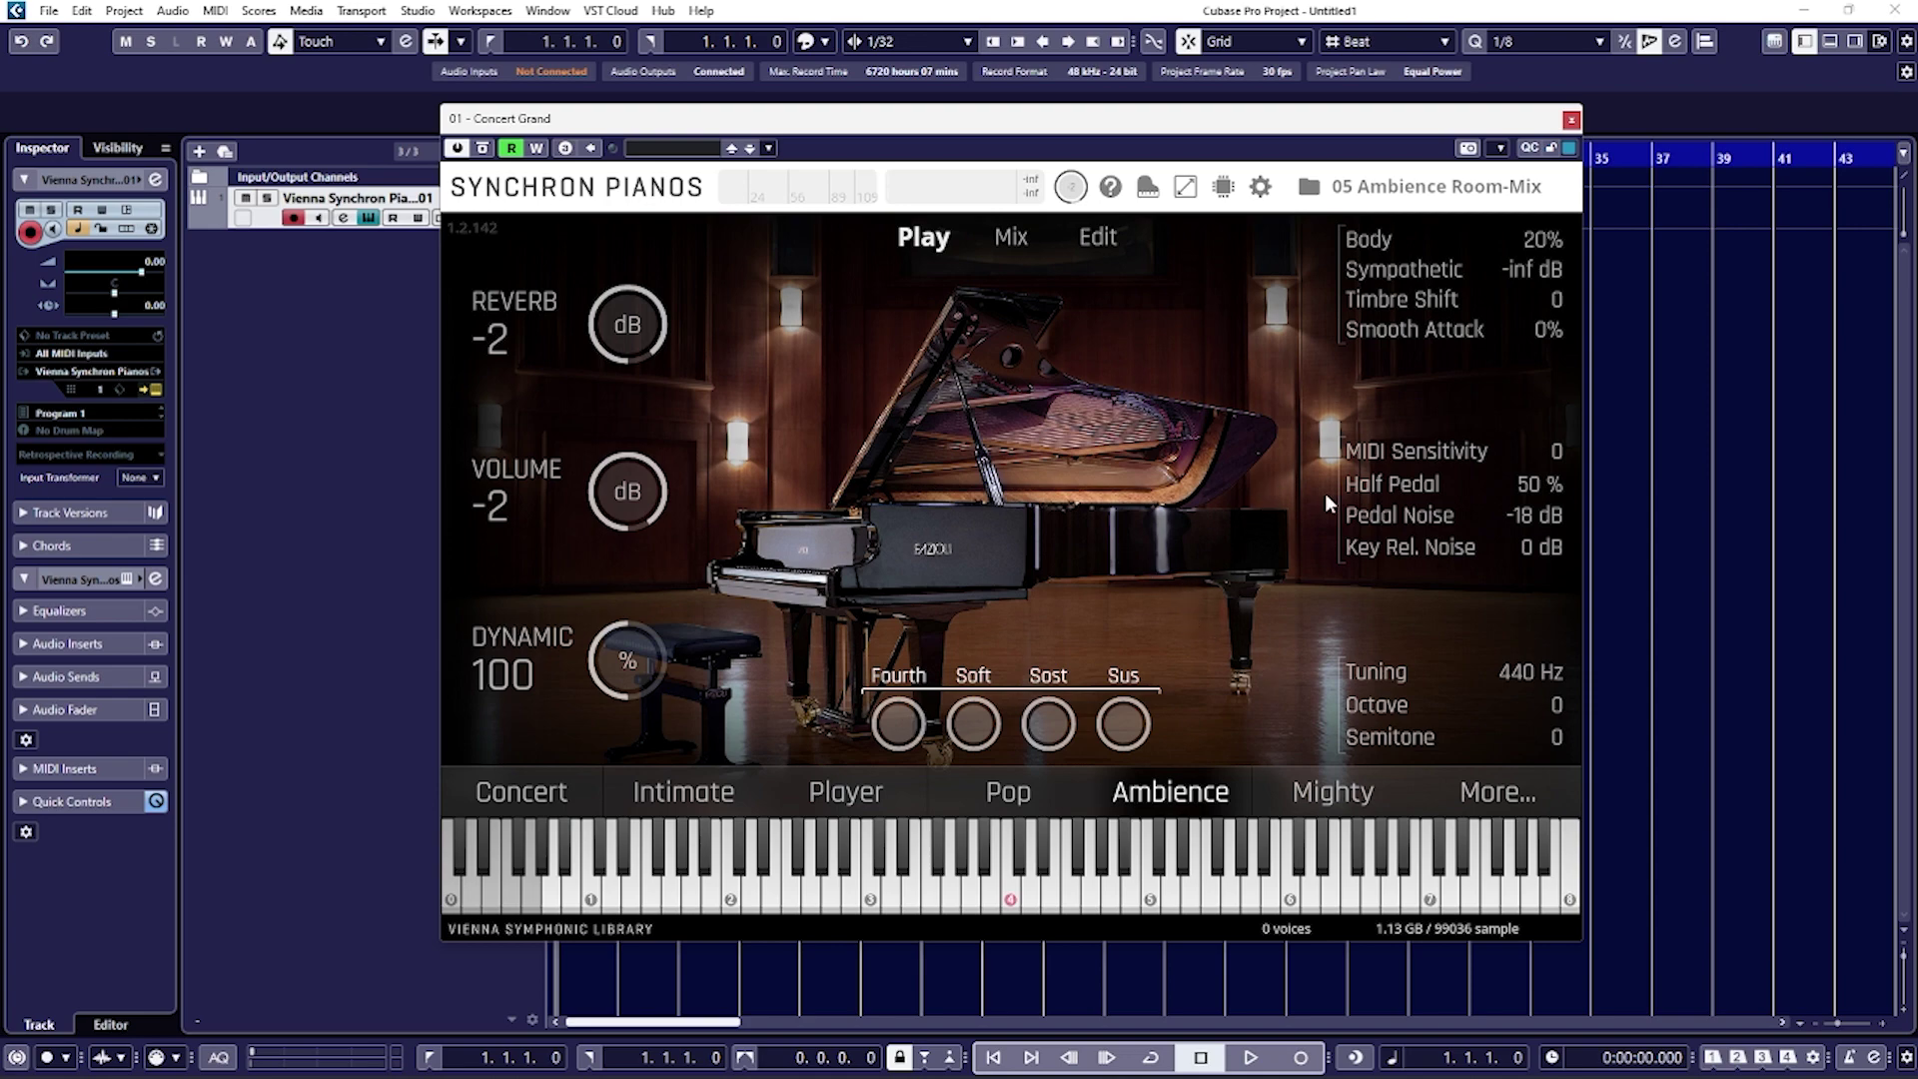
left_click(1470, 787)
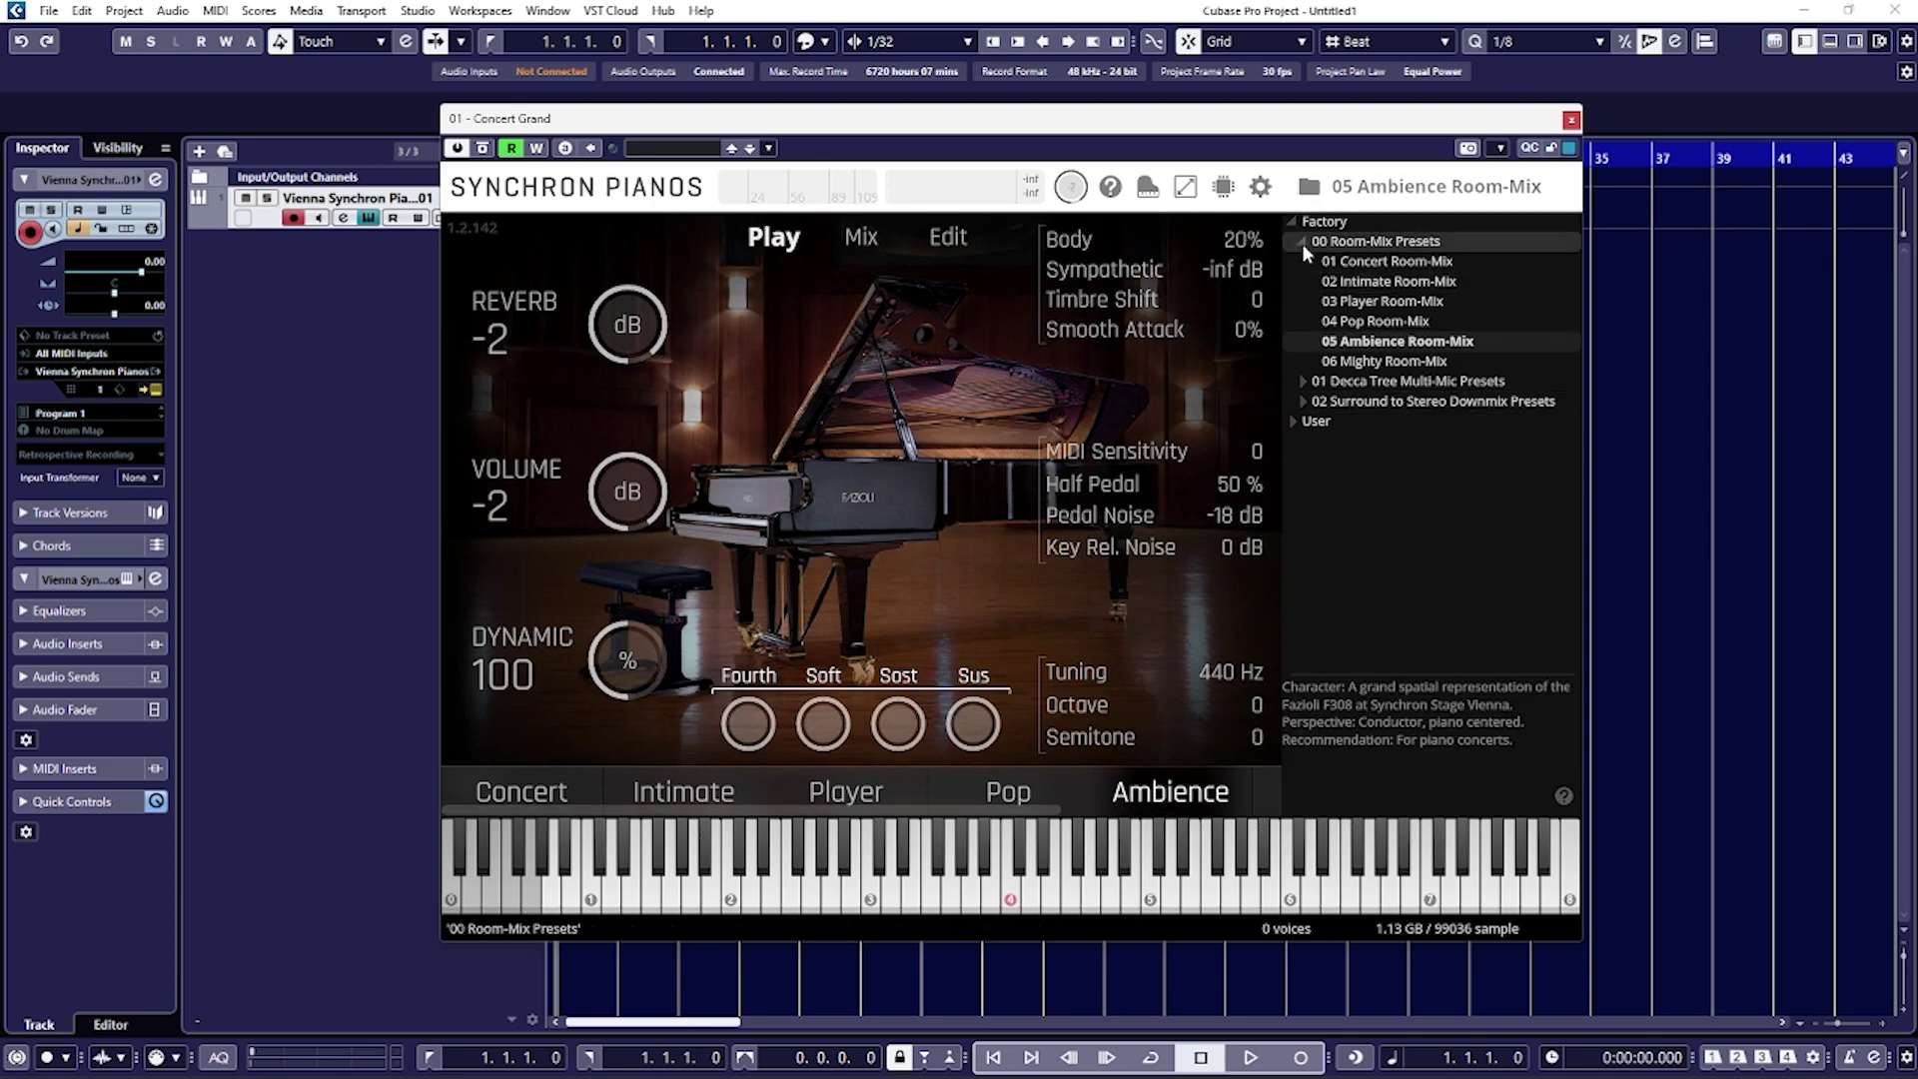
left_click(1309, 187)
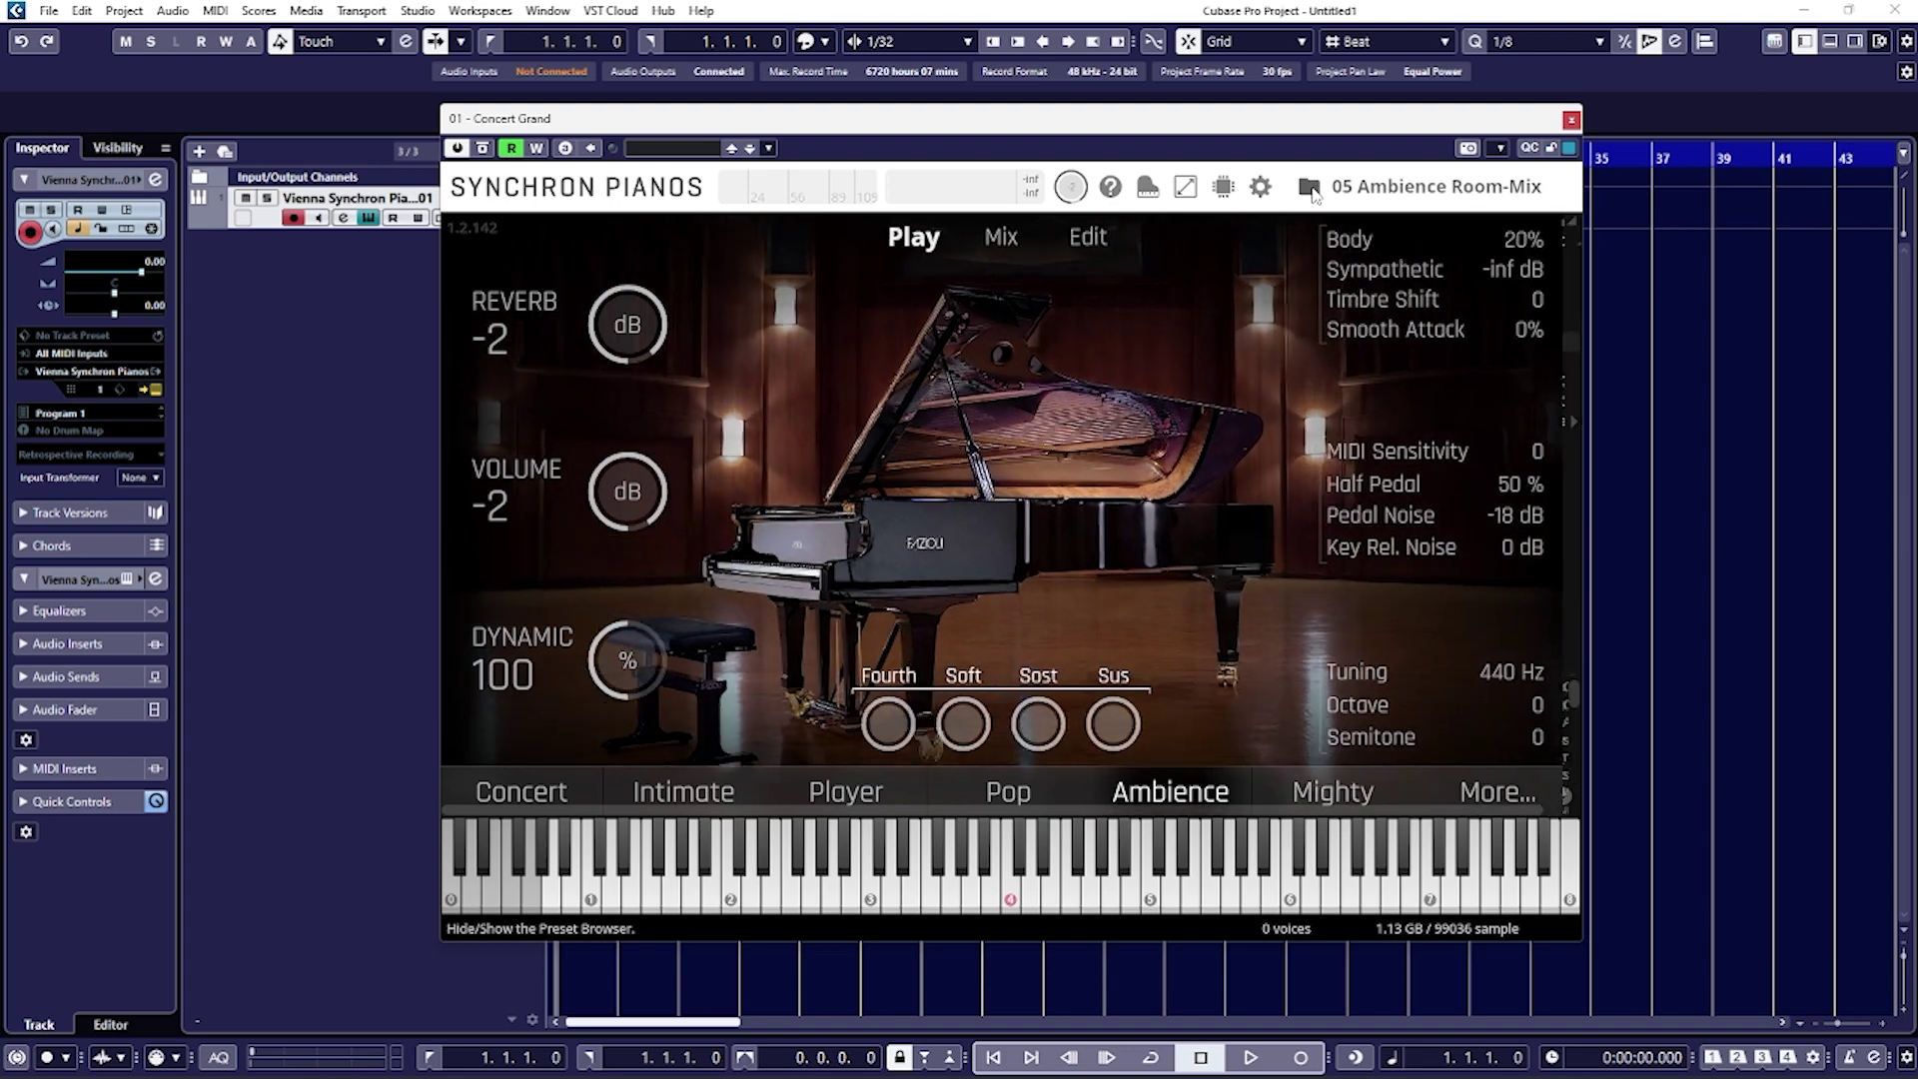
left_click(1310, 186)
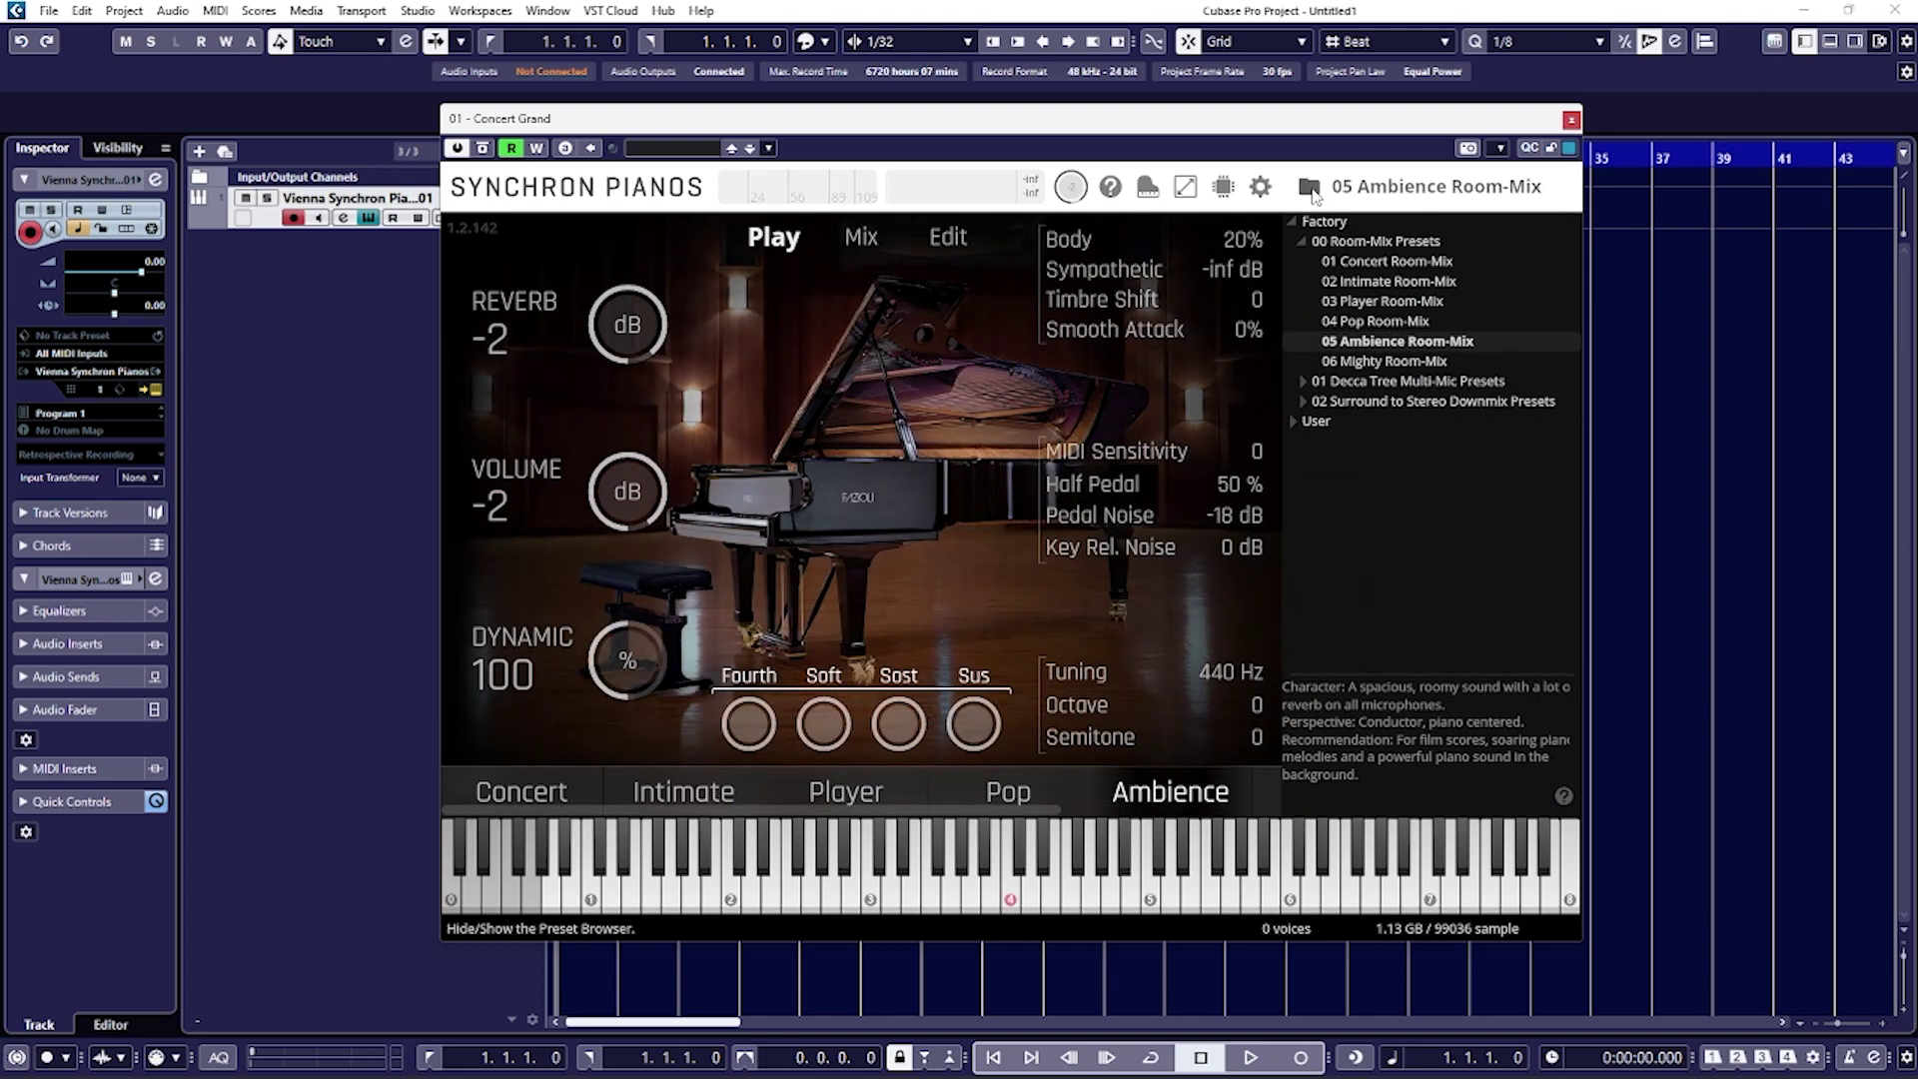
left_click(1302, 379)
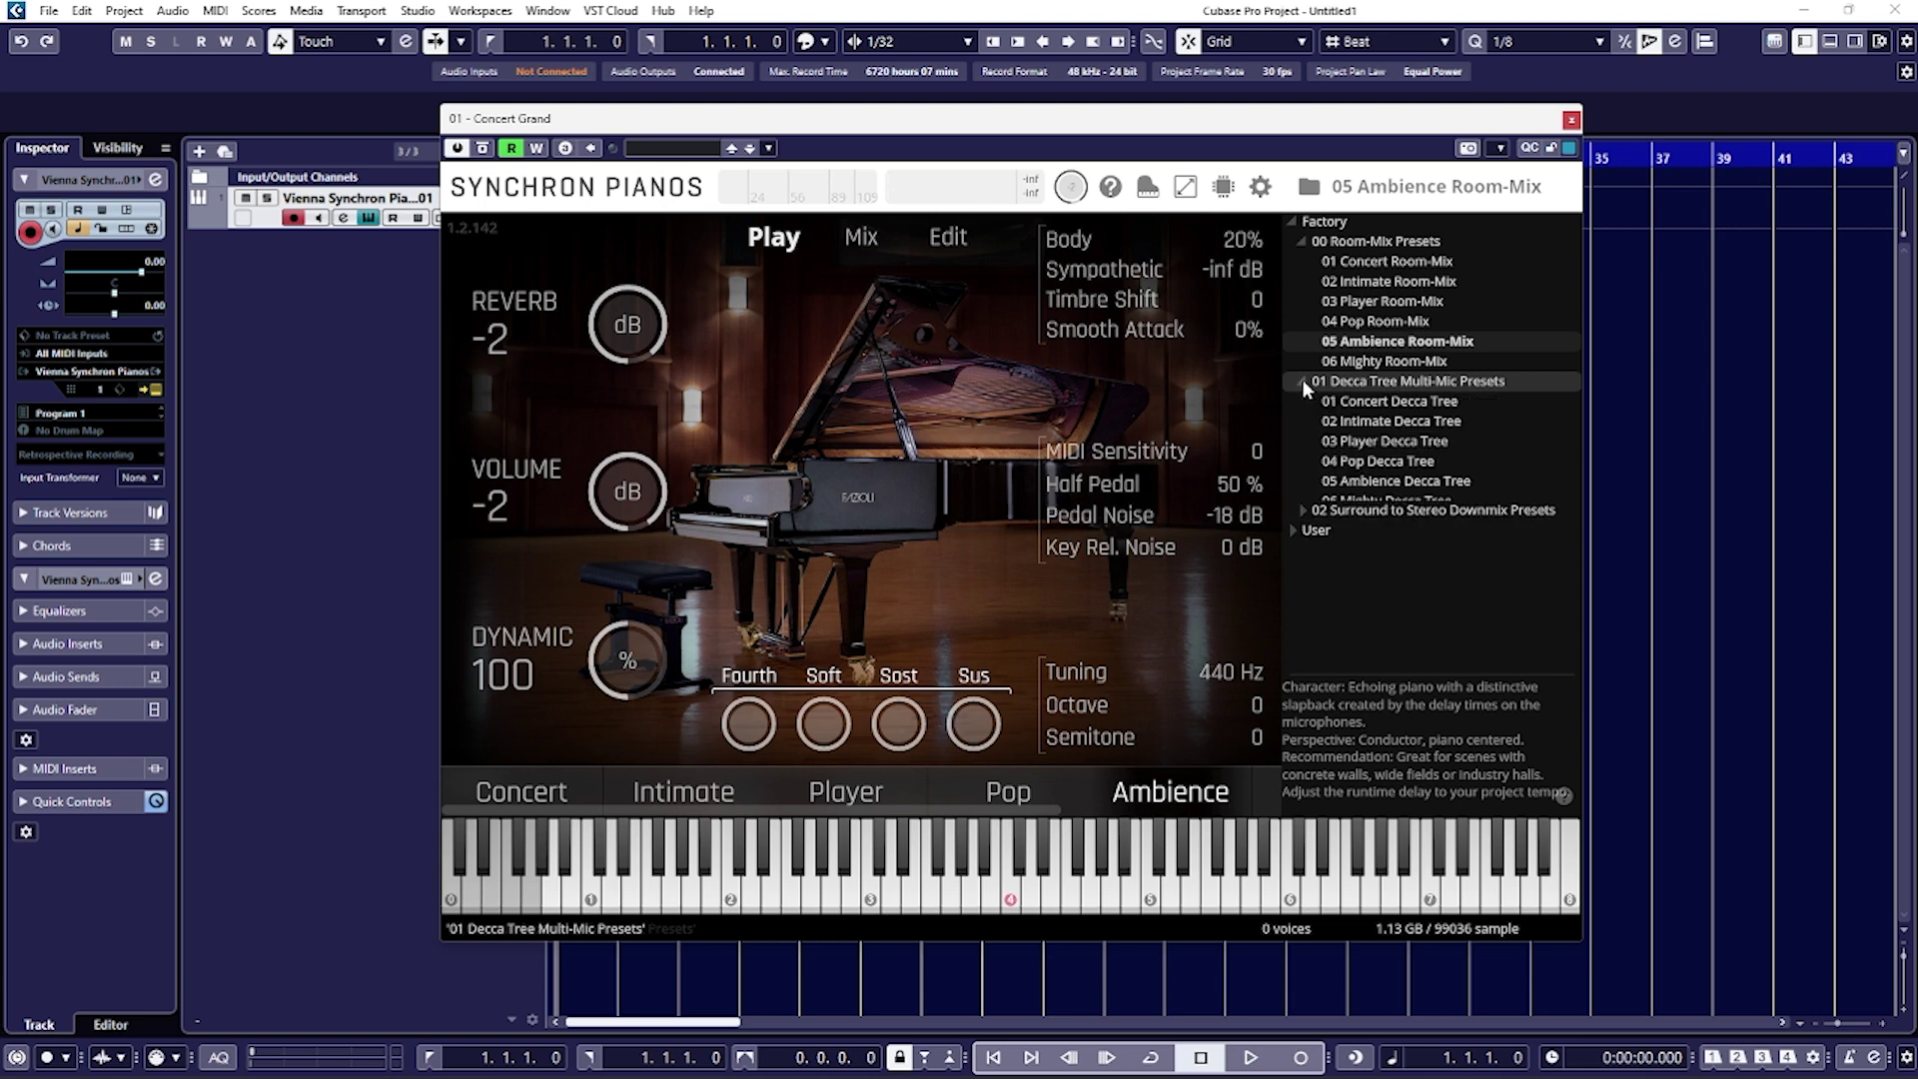
left_click(1303, 517)
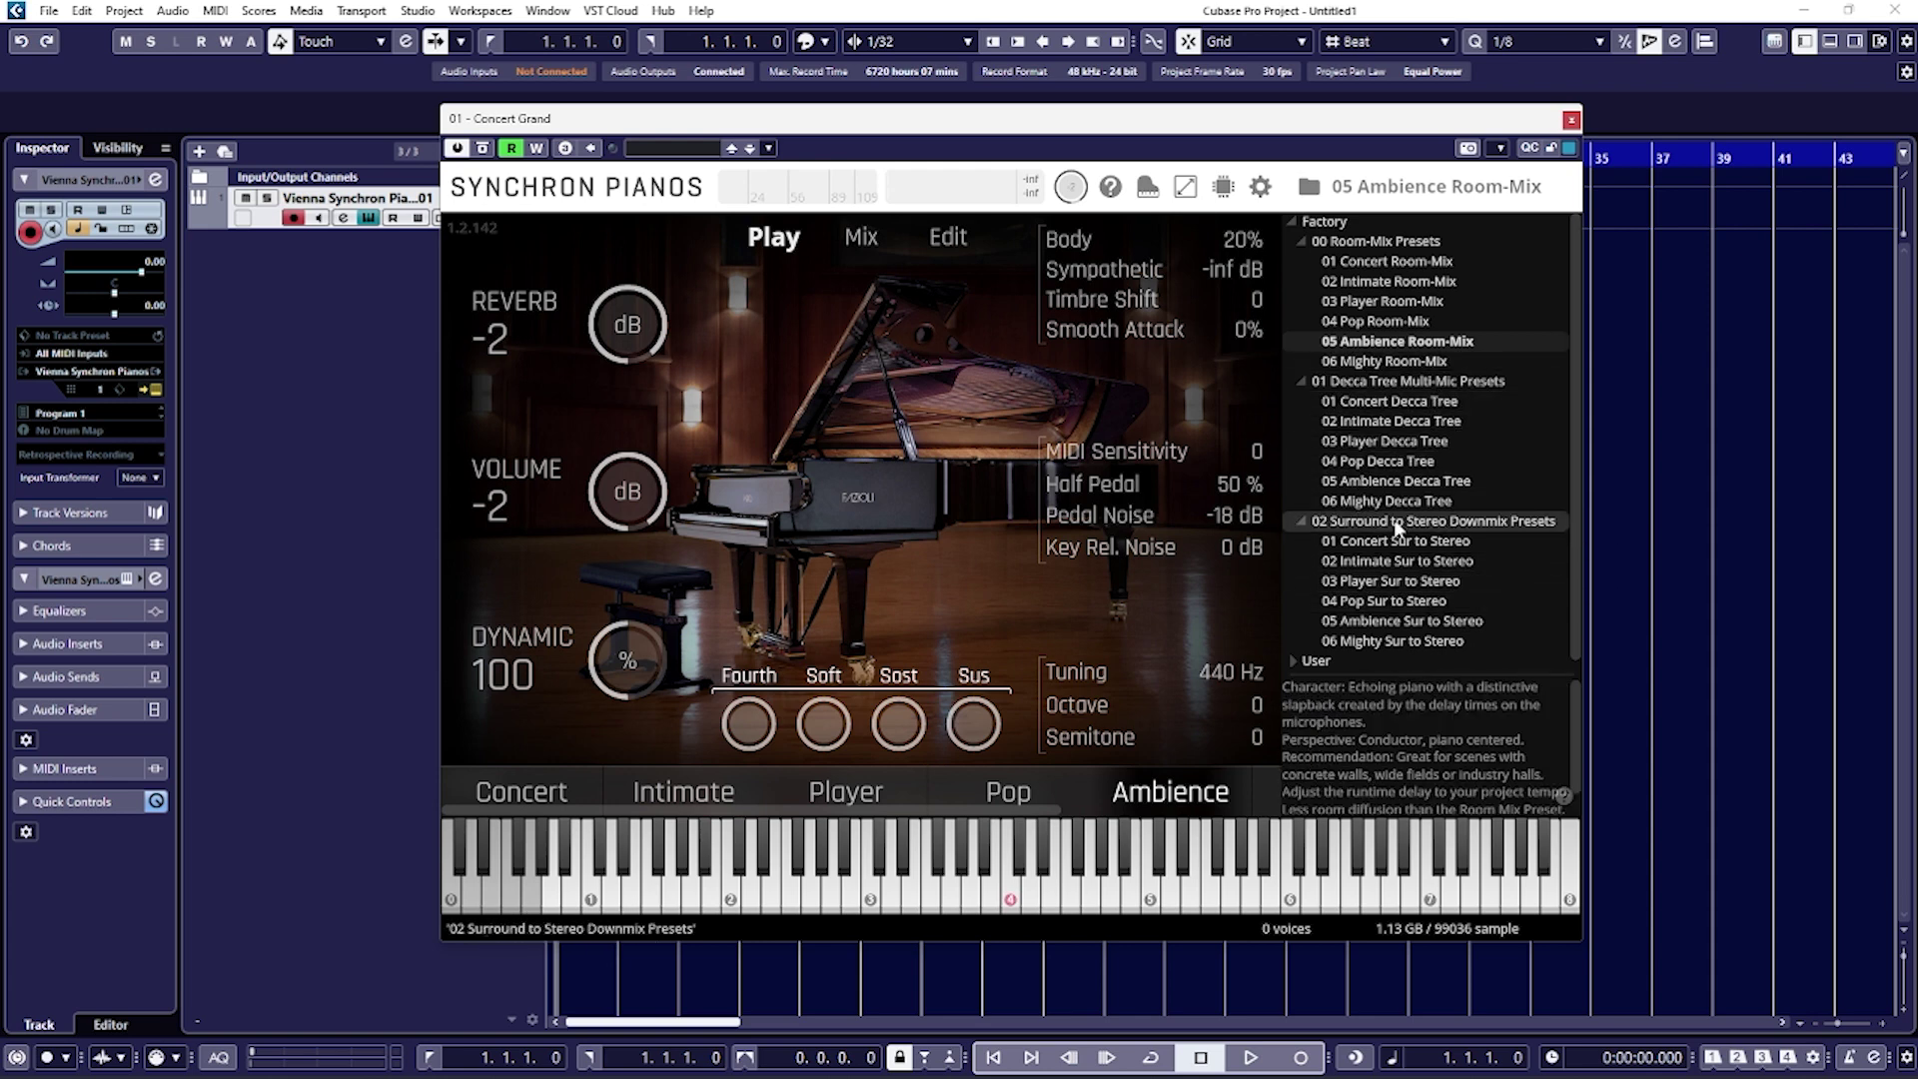
left_click(1309, 189)
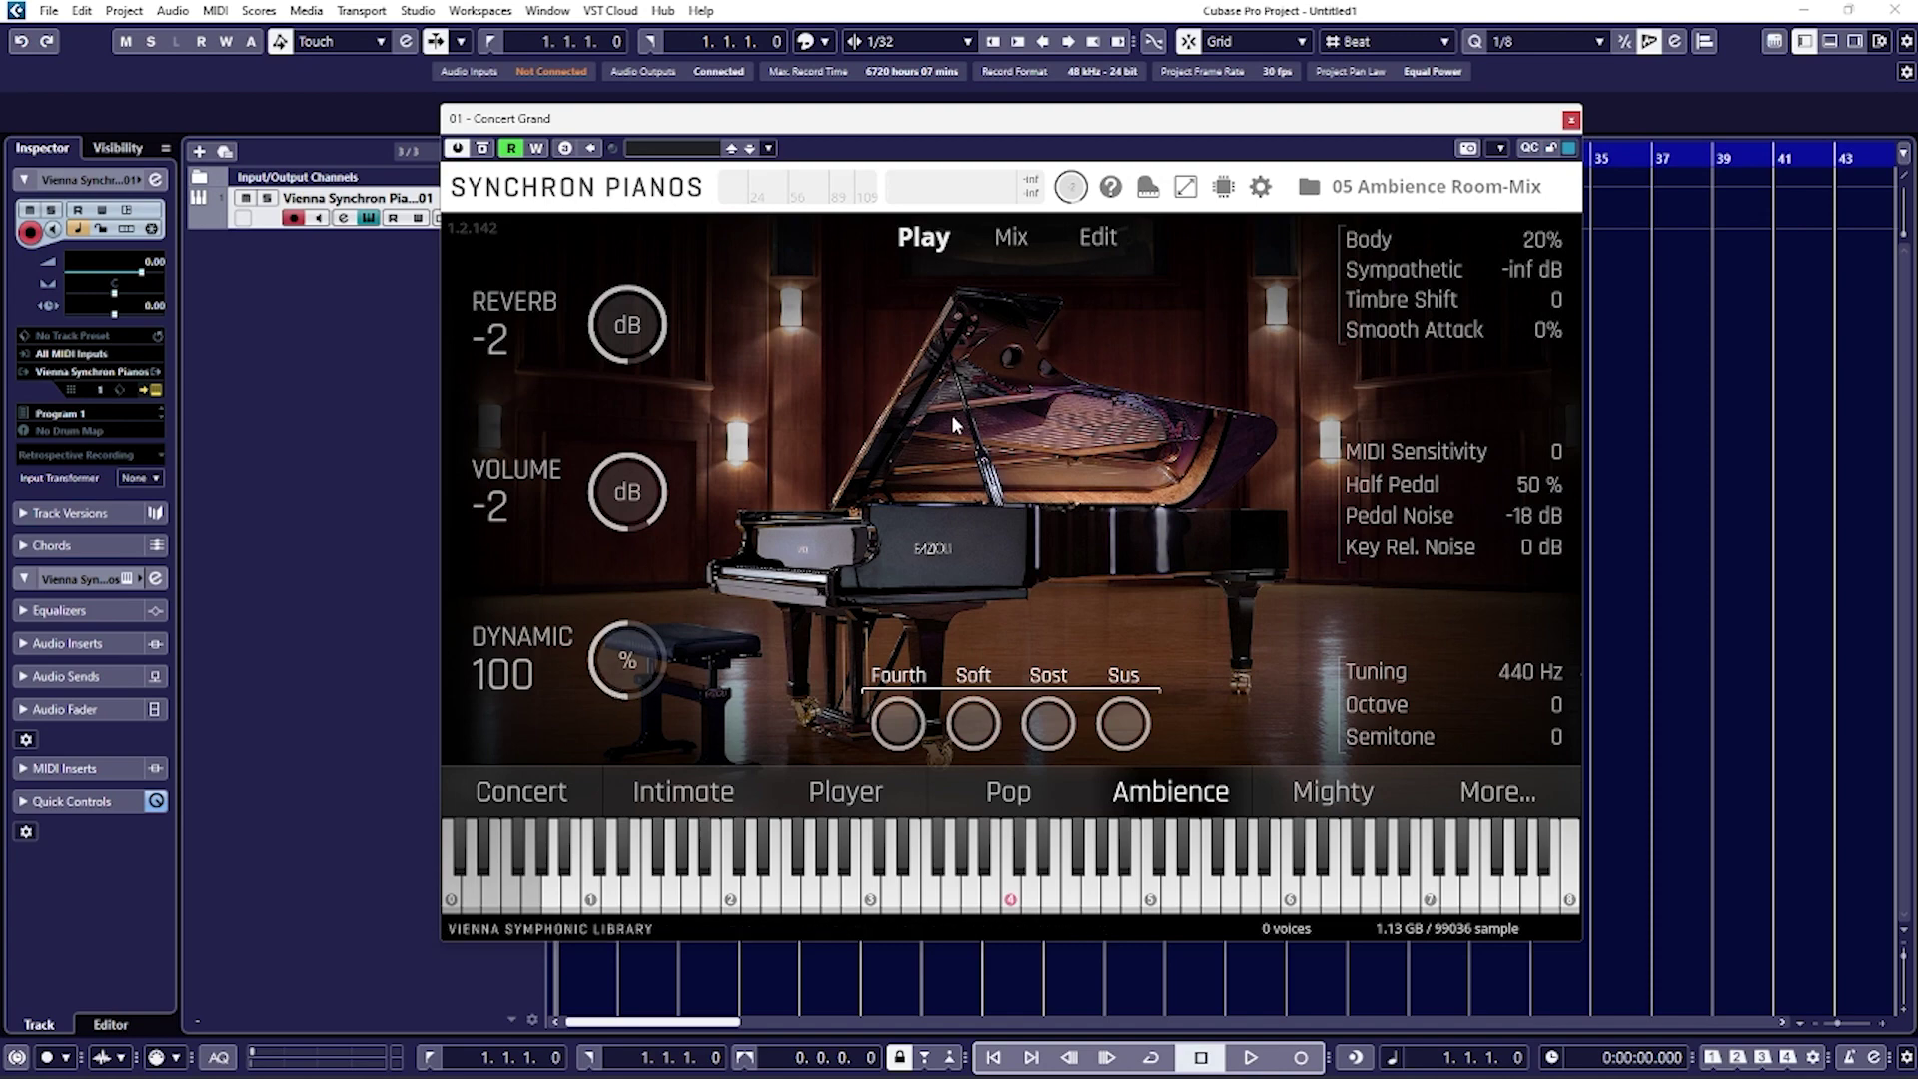
Step: Inspect the Mid 1 microphone channel's equalizer in the mixer view
left_click(1009, 244)
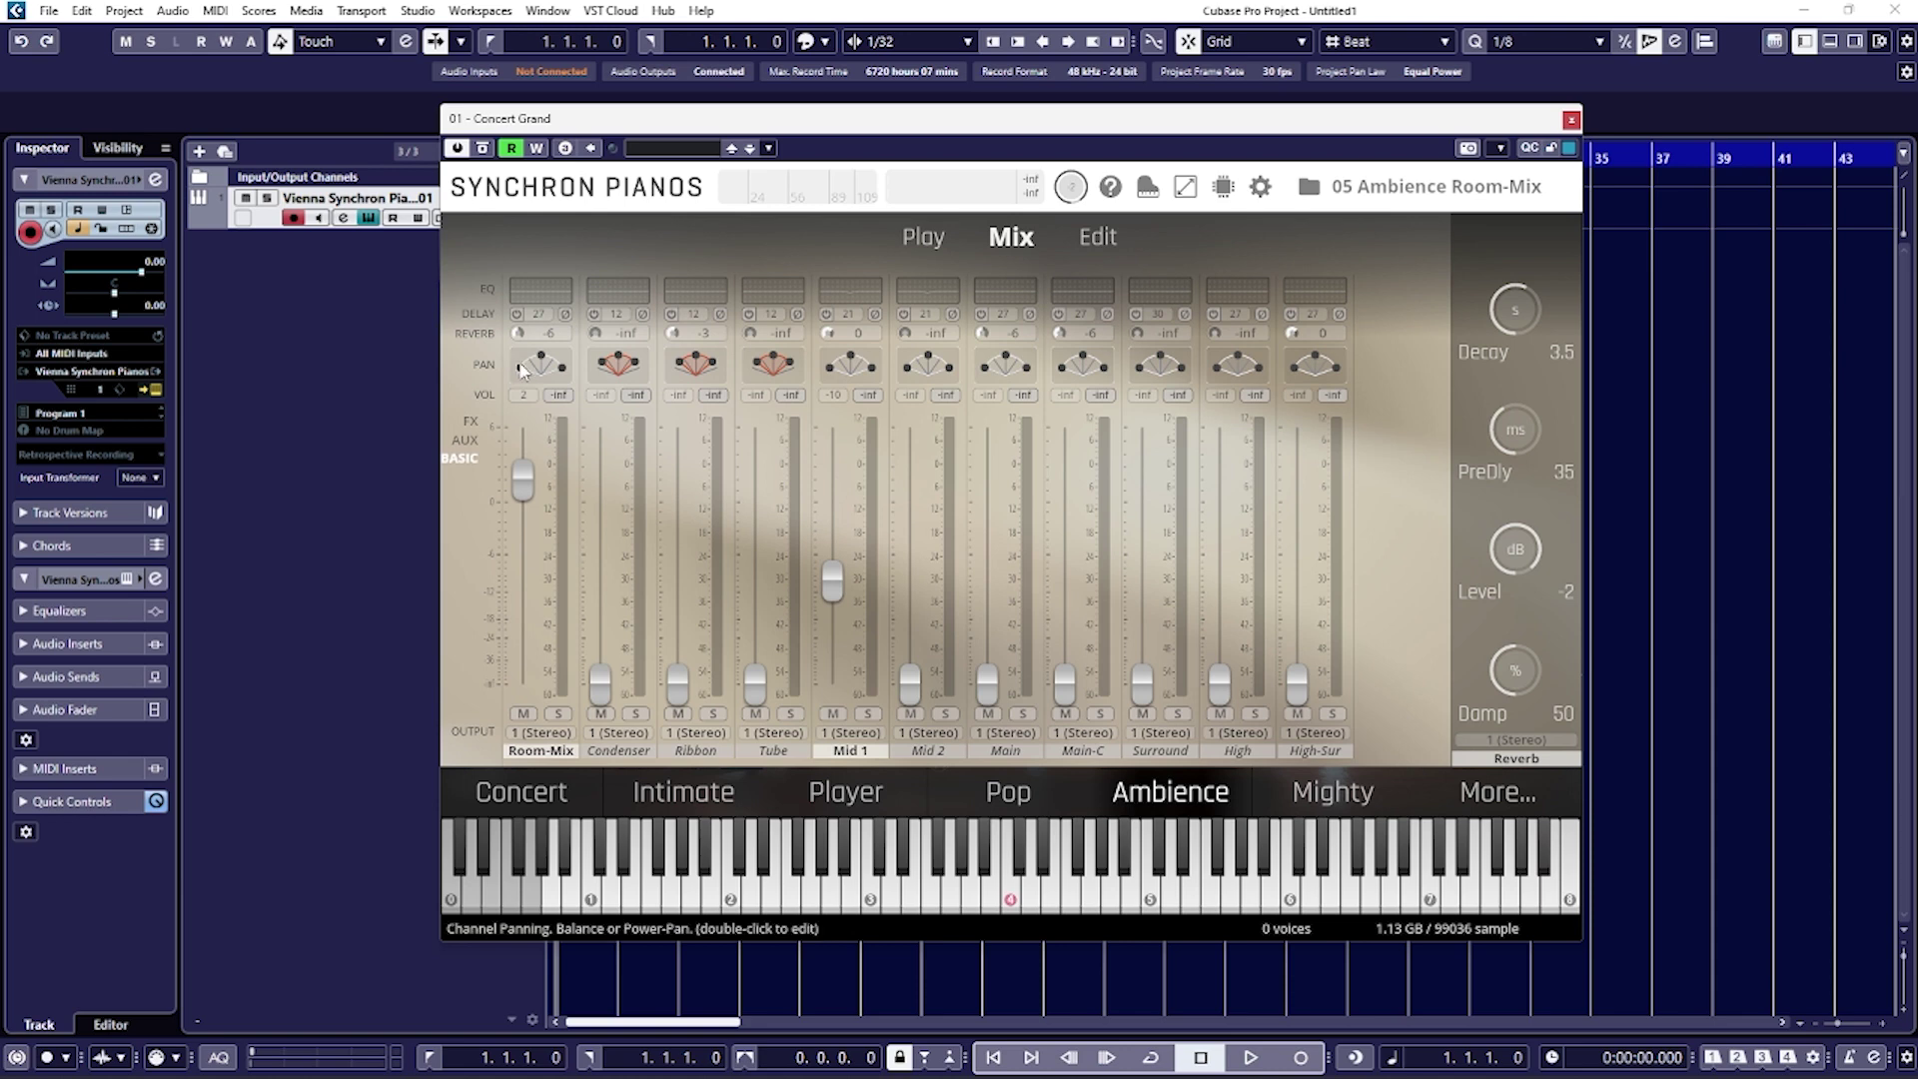
double_click(845, 289)
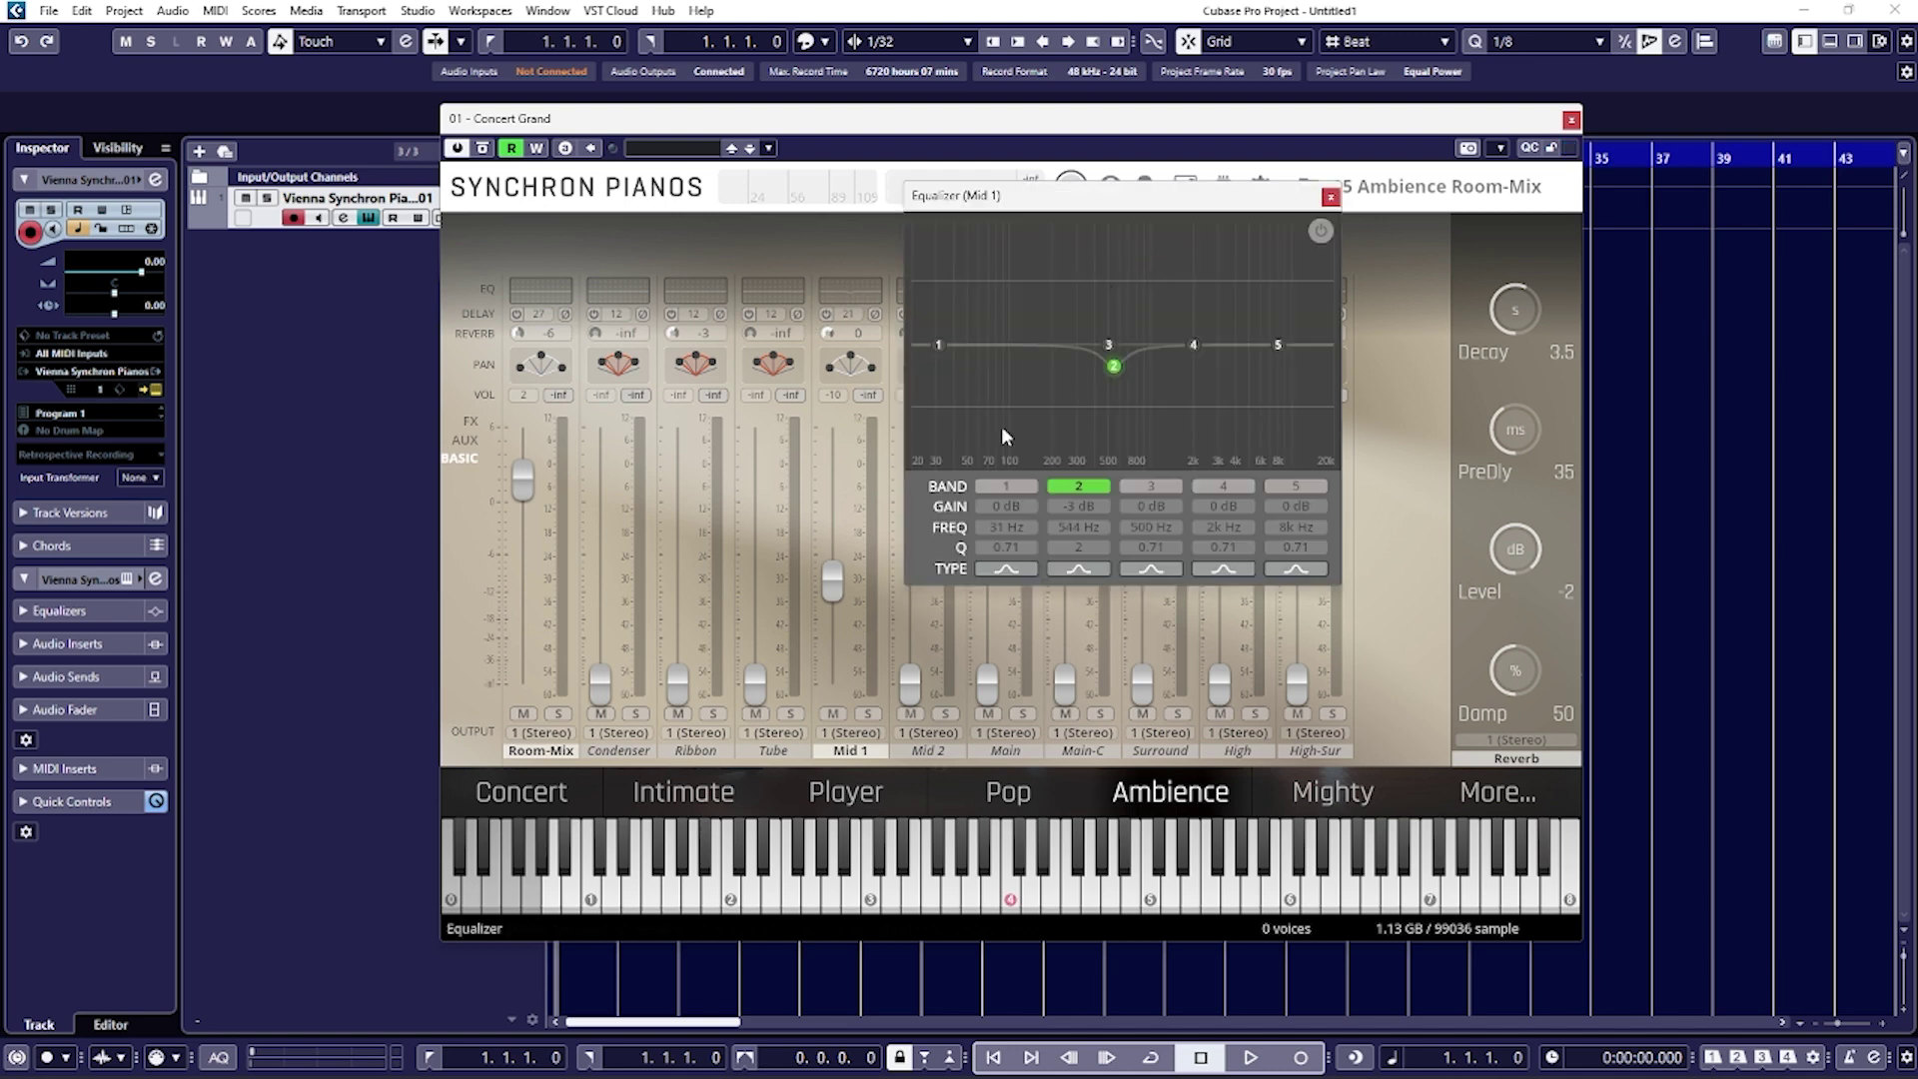
left_click(1329, 199)
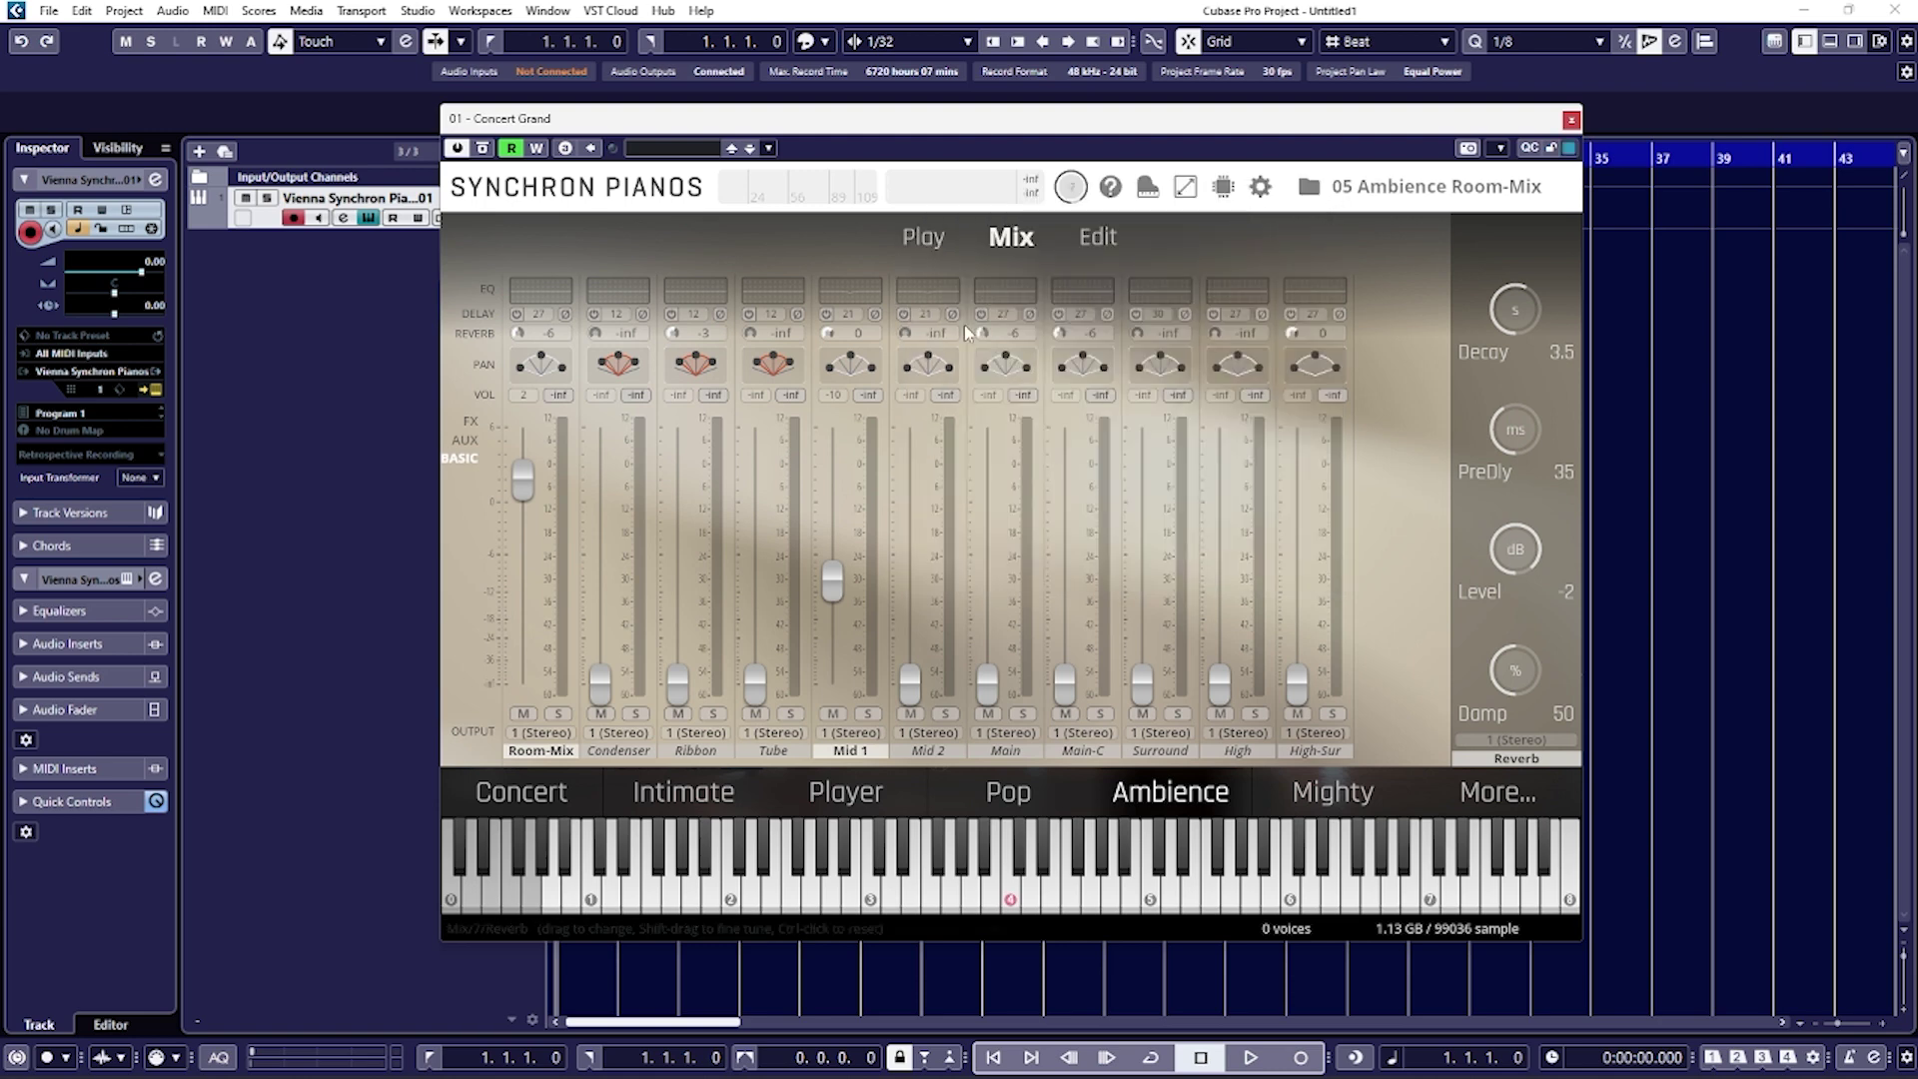
Step: Adjust the Tube channel's power panning to a center of L 16% and a width of -63.43%
double_click(778, 374)
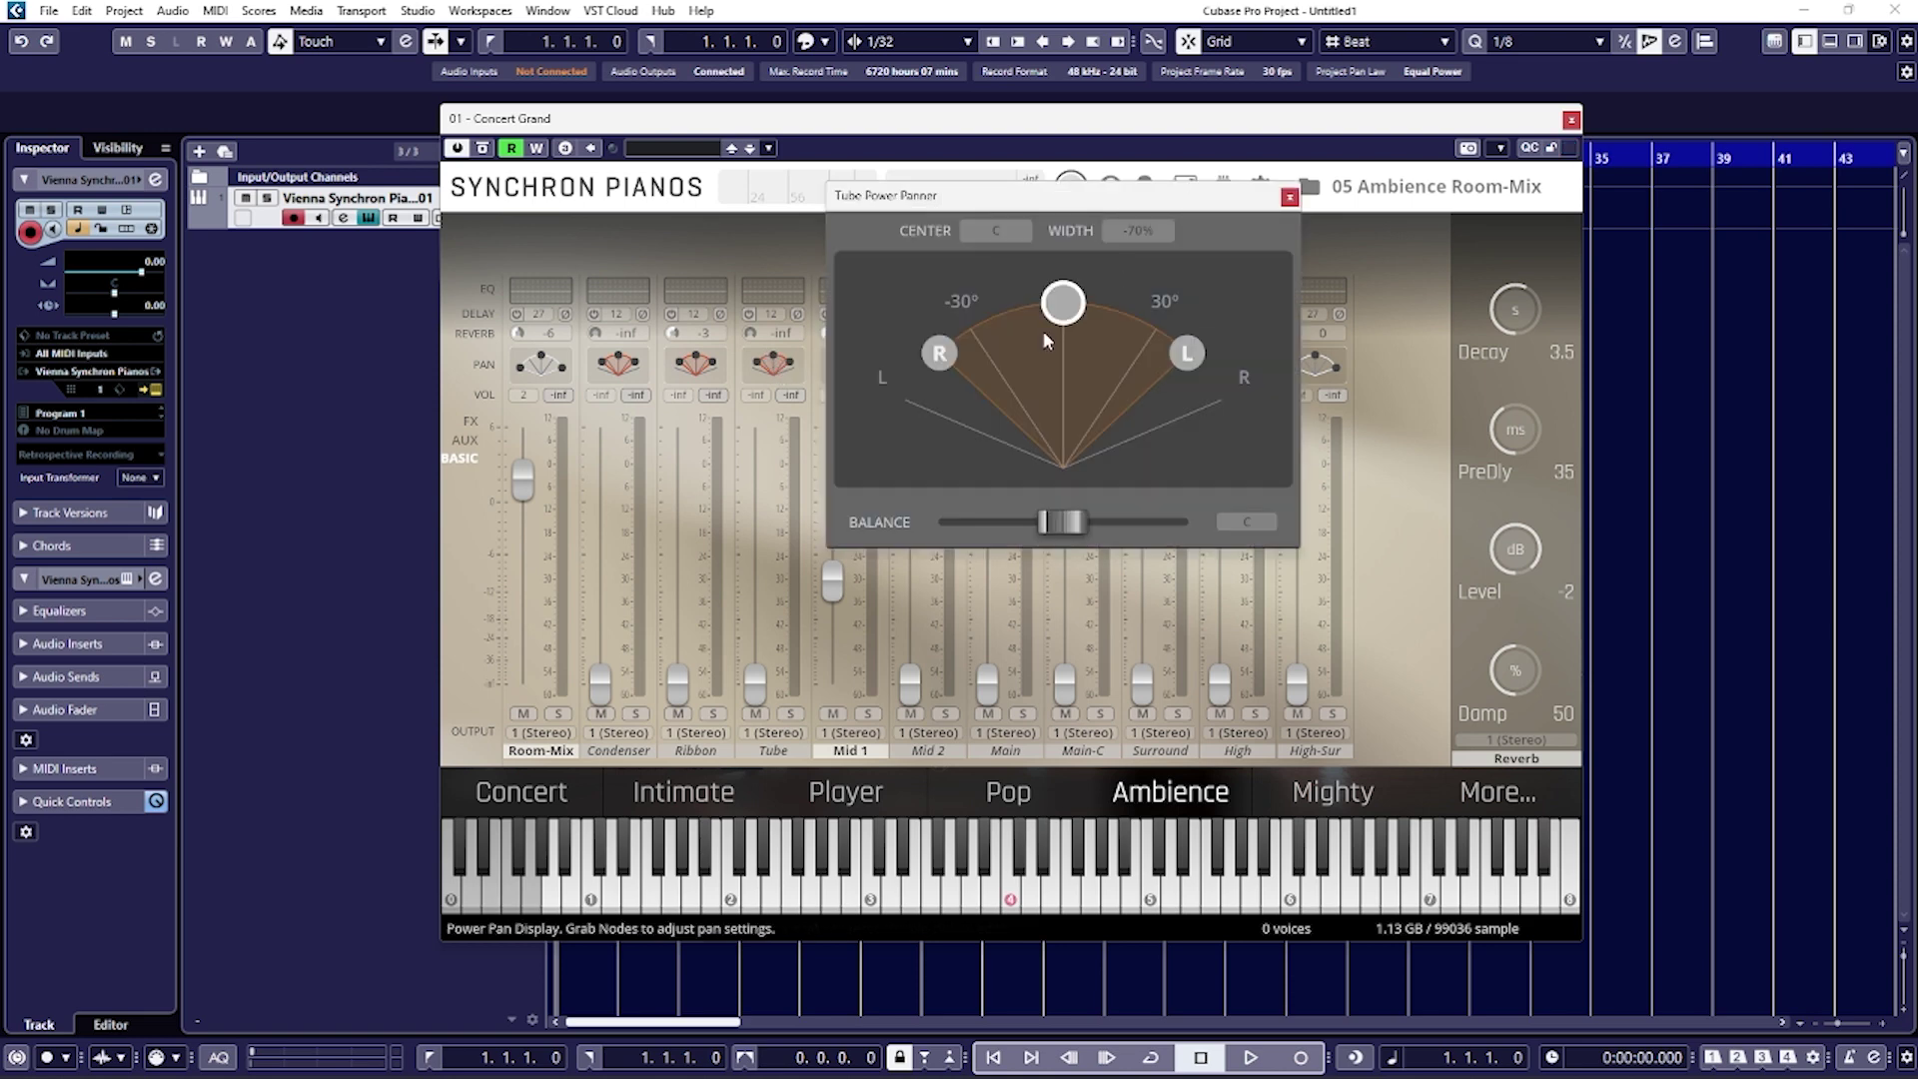
left_click_drag(944, 340, 837, 447)
left_click_drag(1188, 355, 1190, 414)
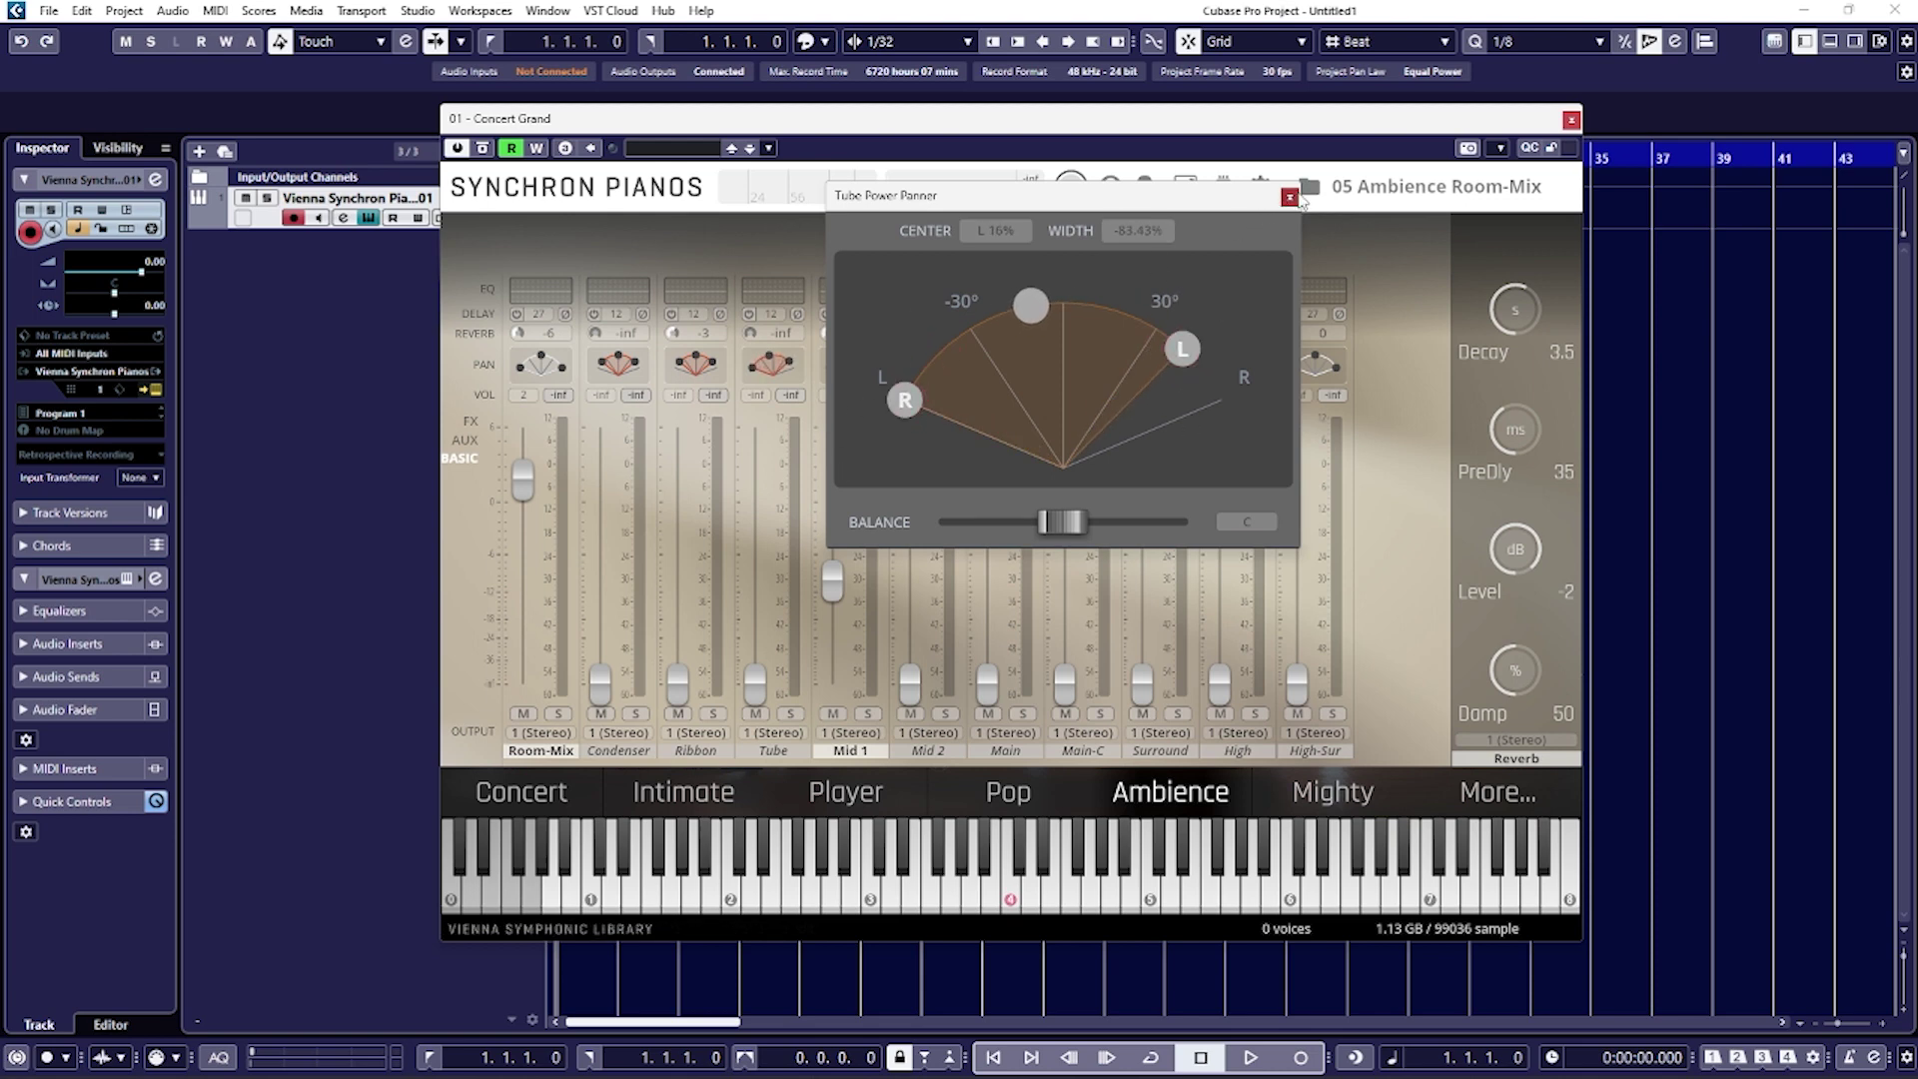
left_click(1288, 197)
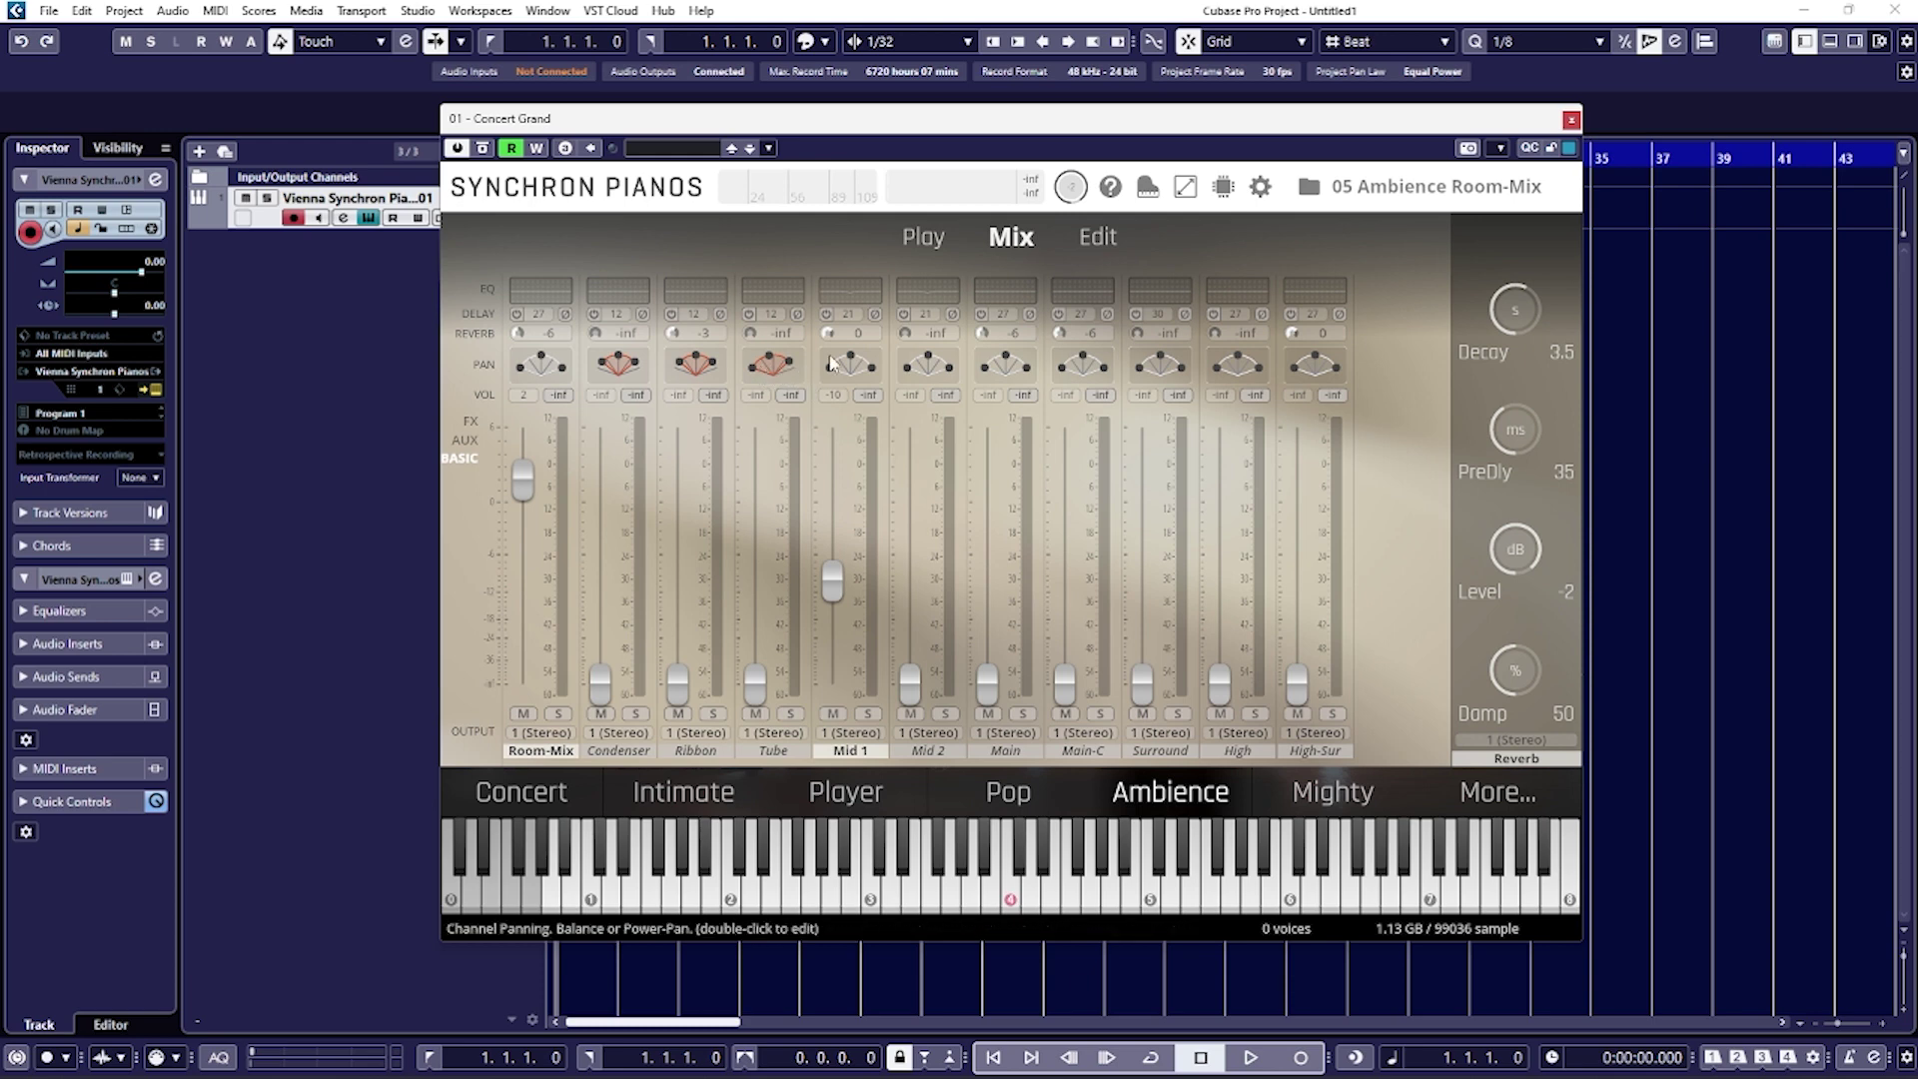
Step: Flatten the velocity curve by lowering its upper end point to the minimum, and restore it to the full linear slope
left_click(1097, 237)
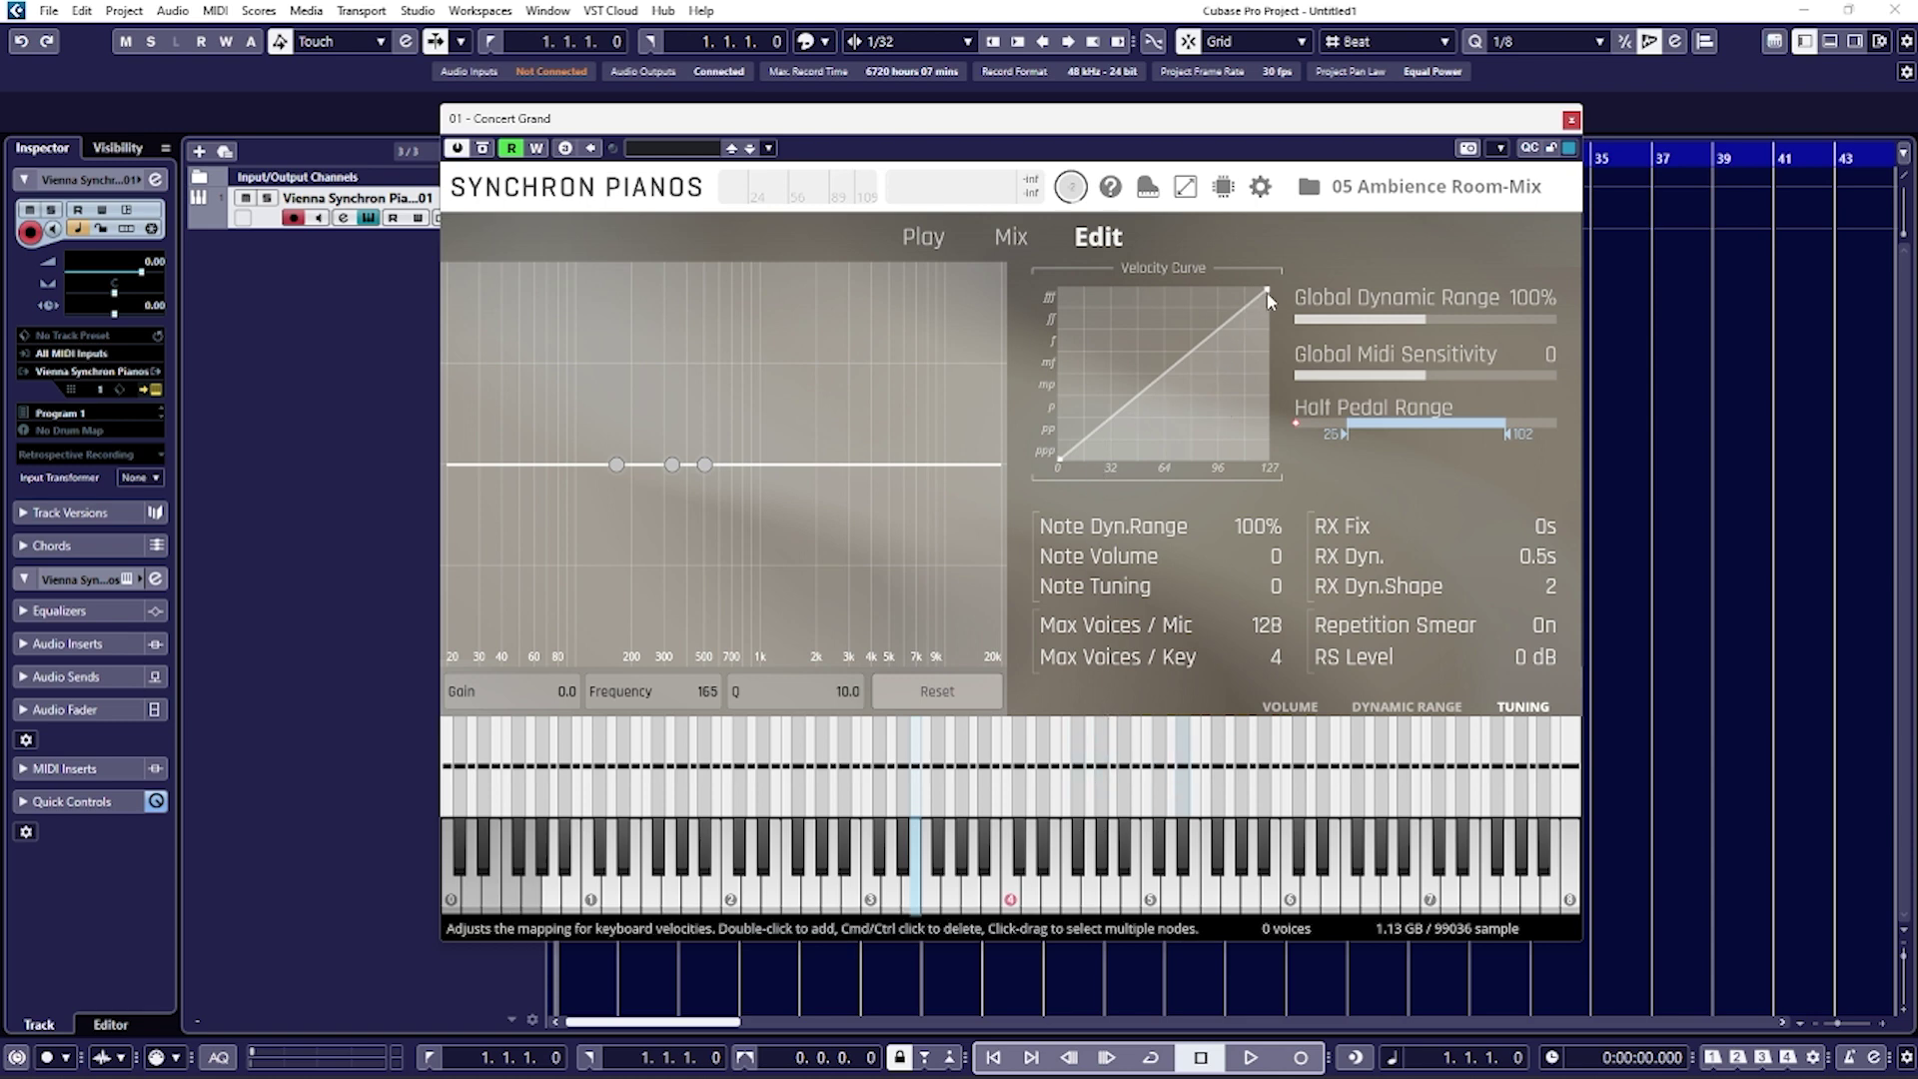
left_click_drag(1267, 294, 1286, 471)
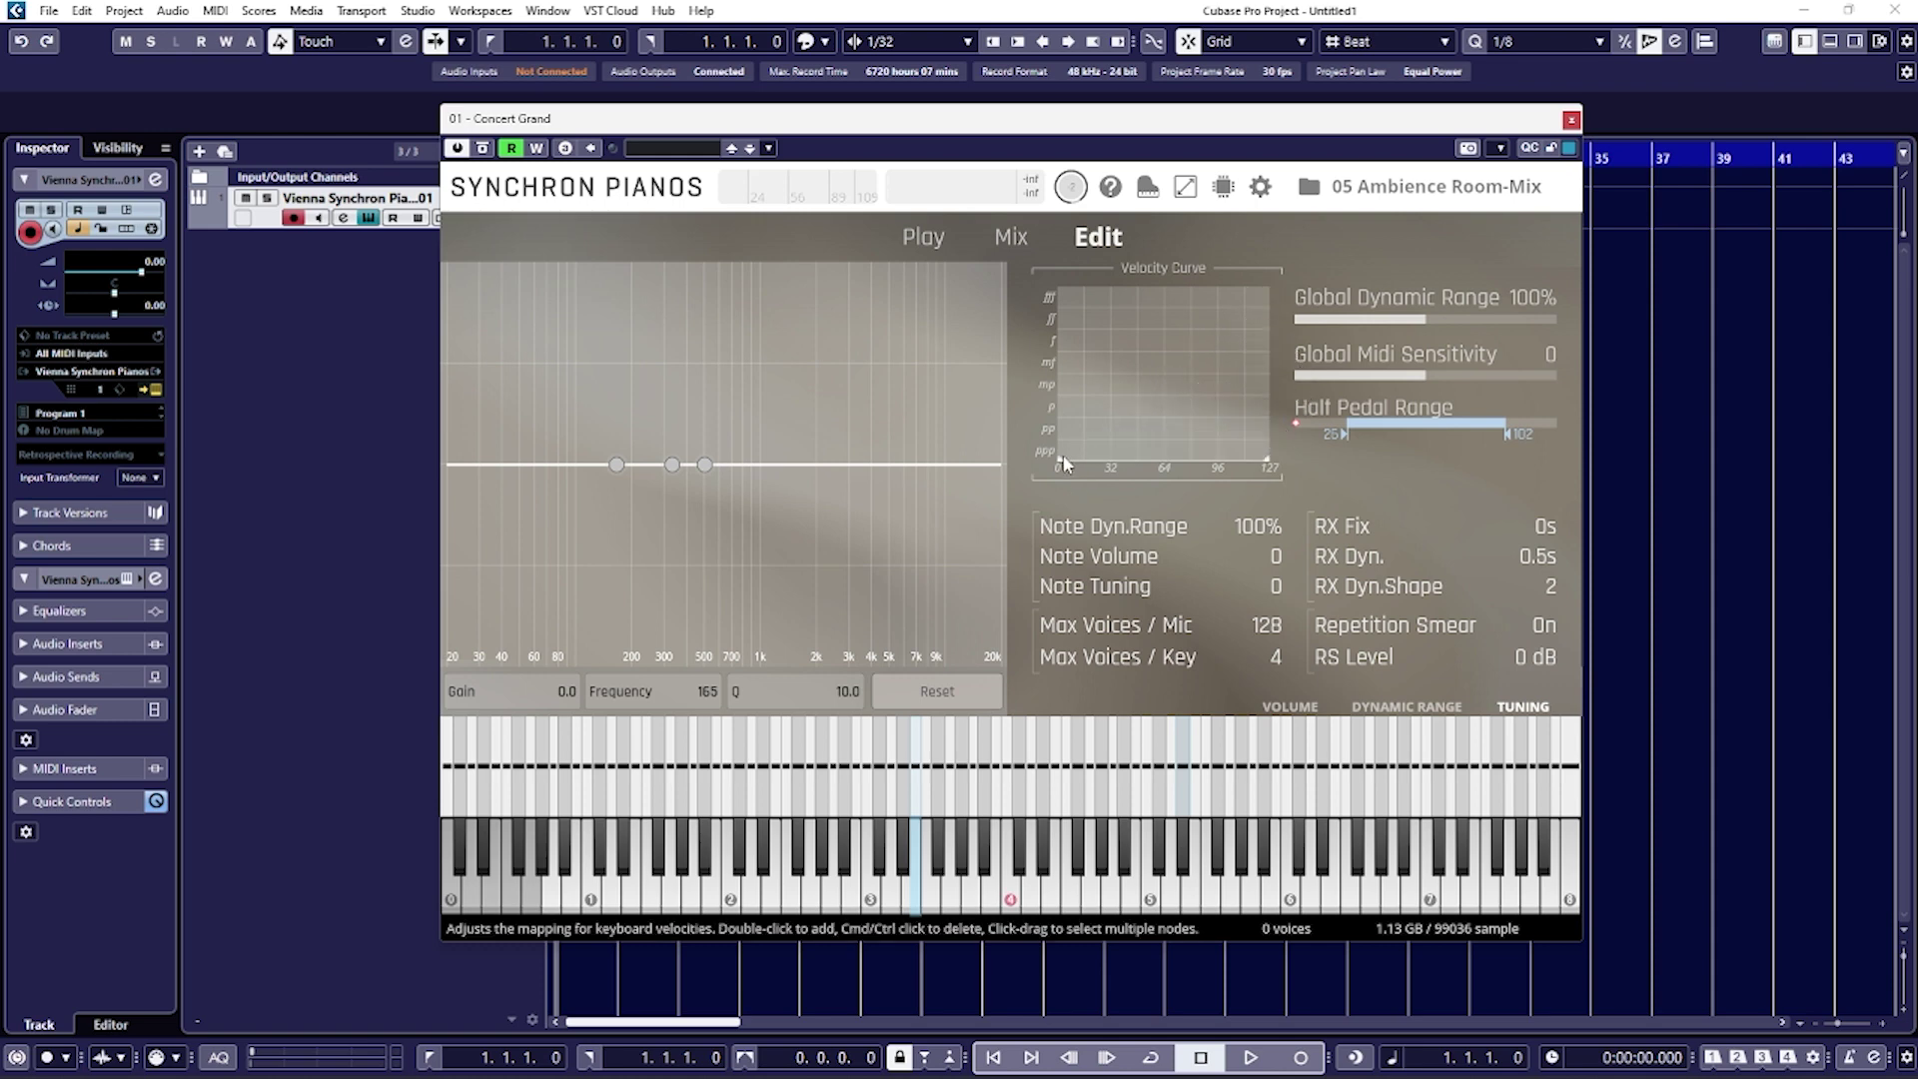
mouse_move(1065, 465)
left_mouse_down()
mouse_move(1032, 243)
mouse_move(1063, 461)
left_mouse_up()
left_click_drag(1266, 456, 1269, 291)
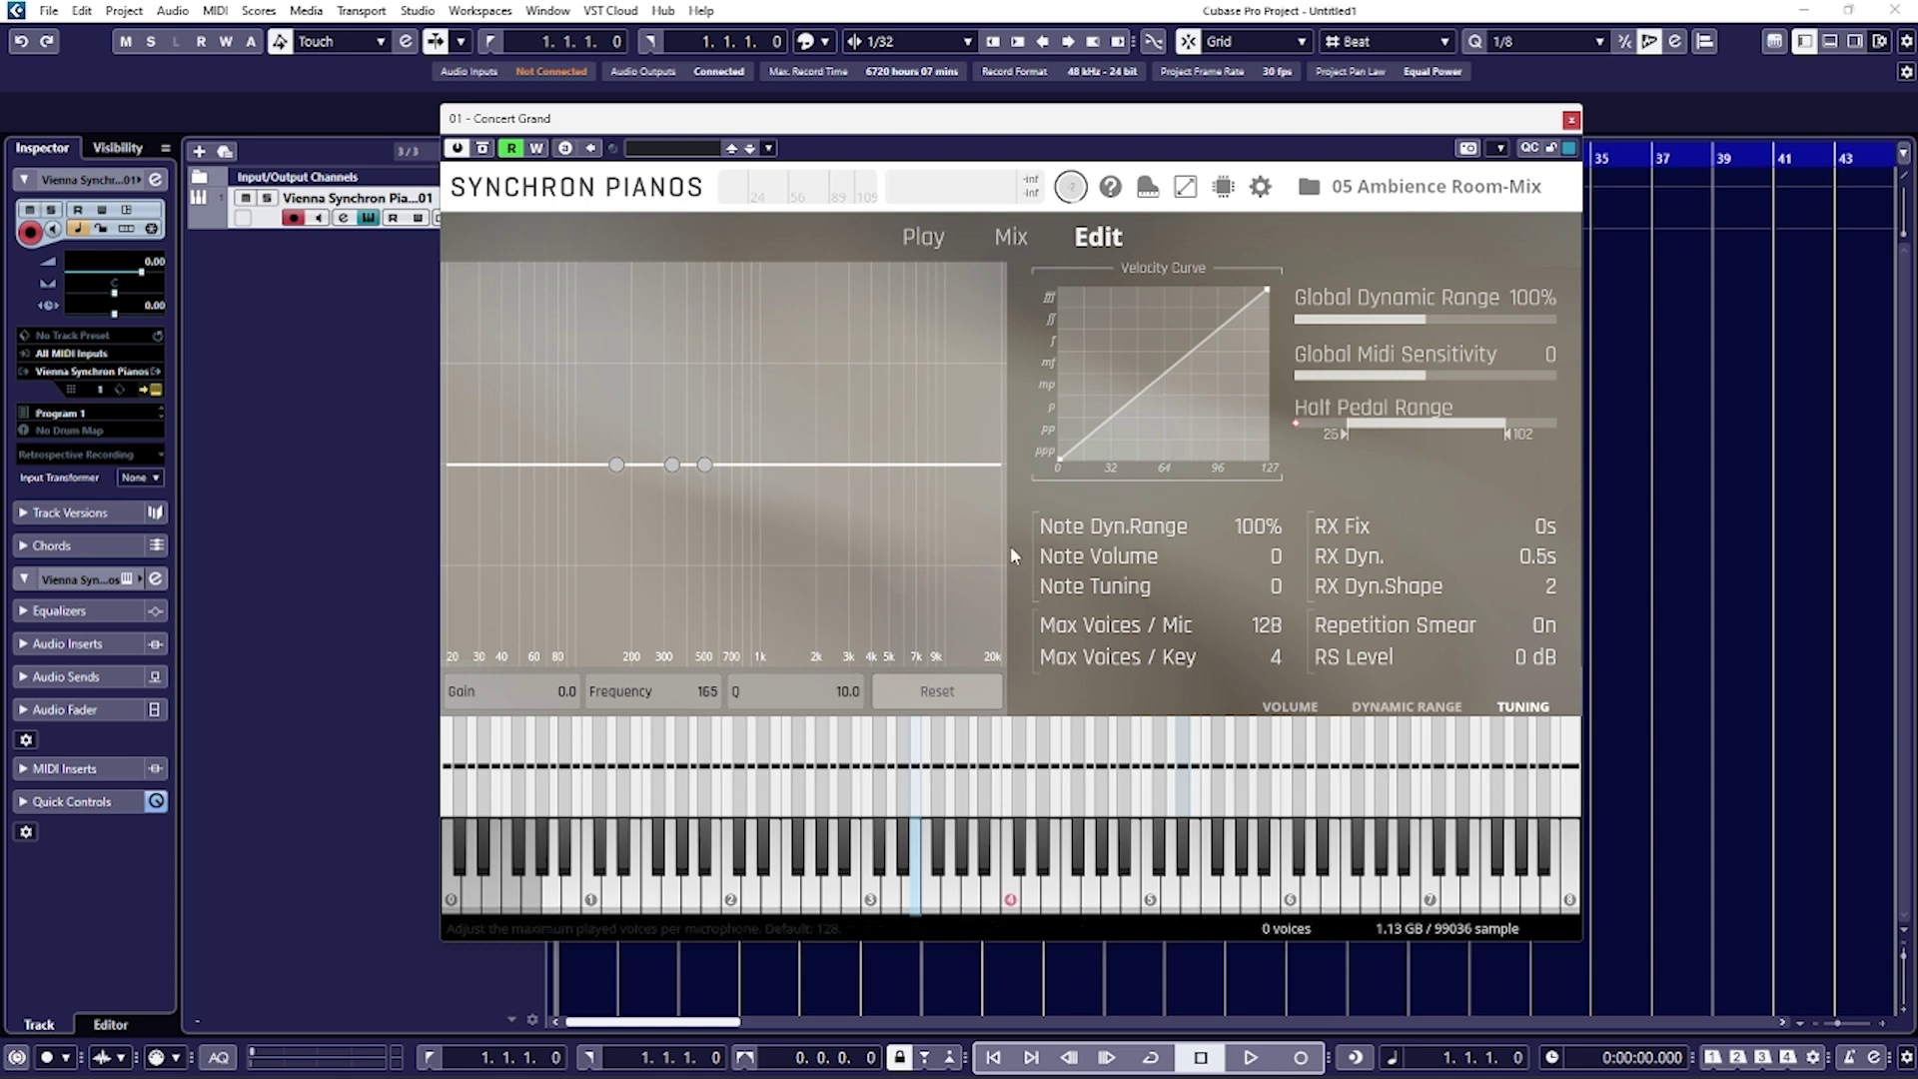
Step: Audition the 02 Intimate Decca Tree and 05 Ambience Decca Tree presets from the Decca Tree Multi-Mic folder
left_click(937, 240)
left_click(1308, 186)
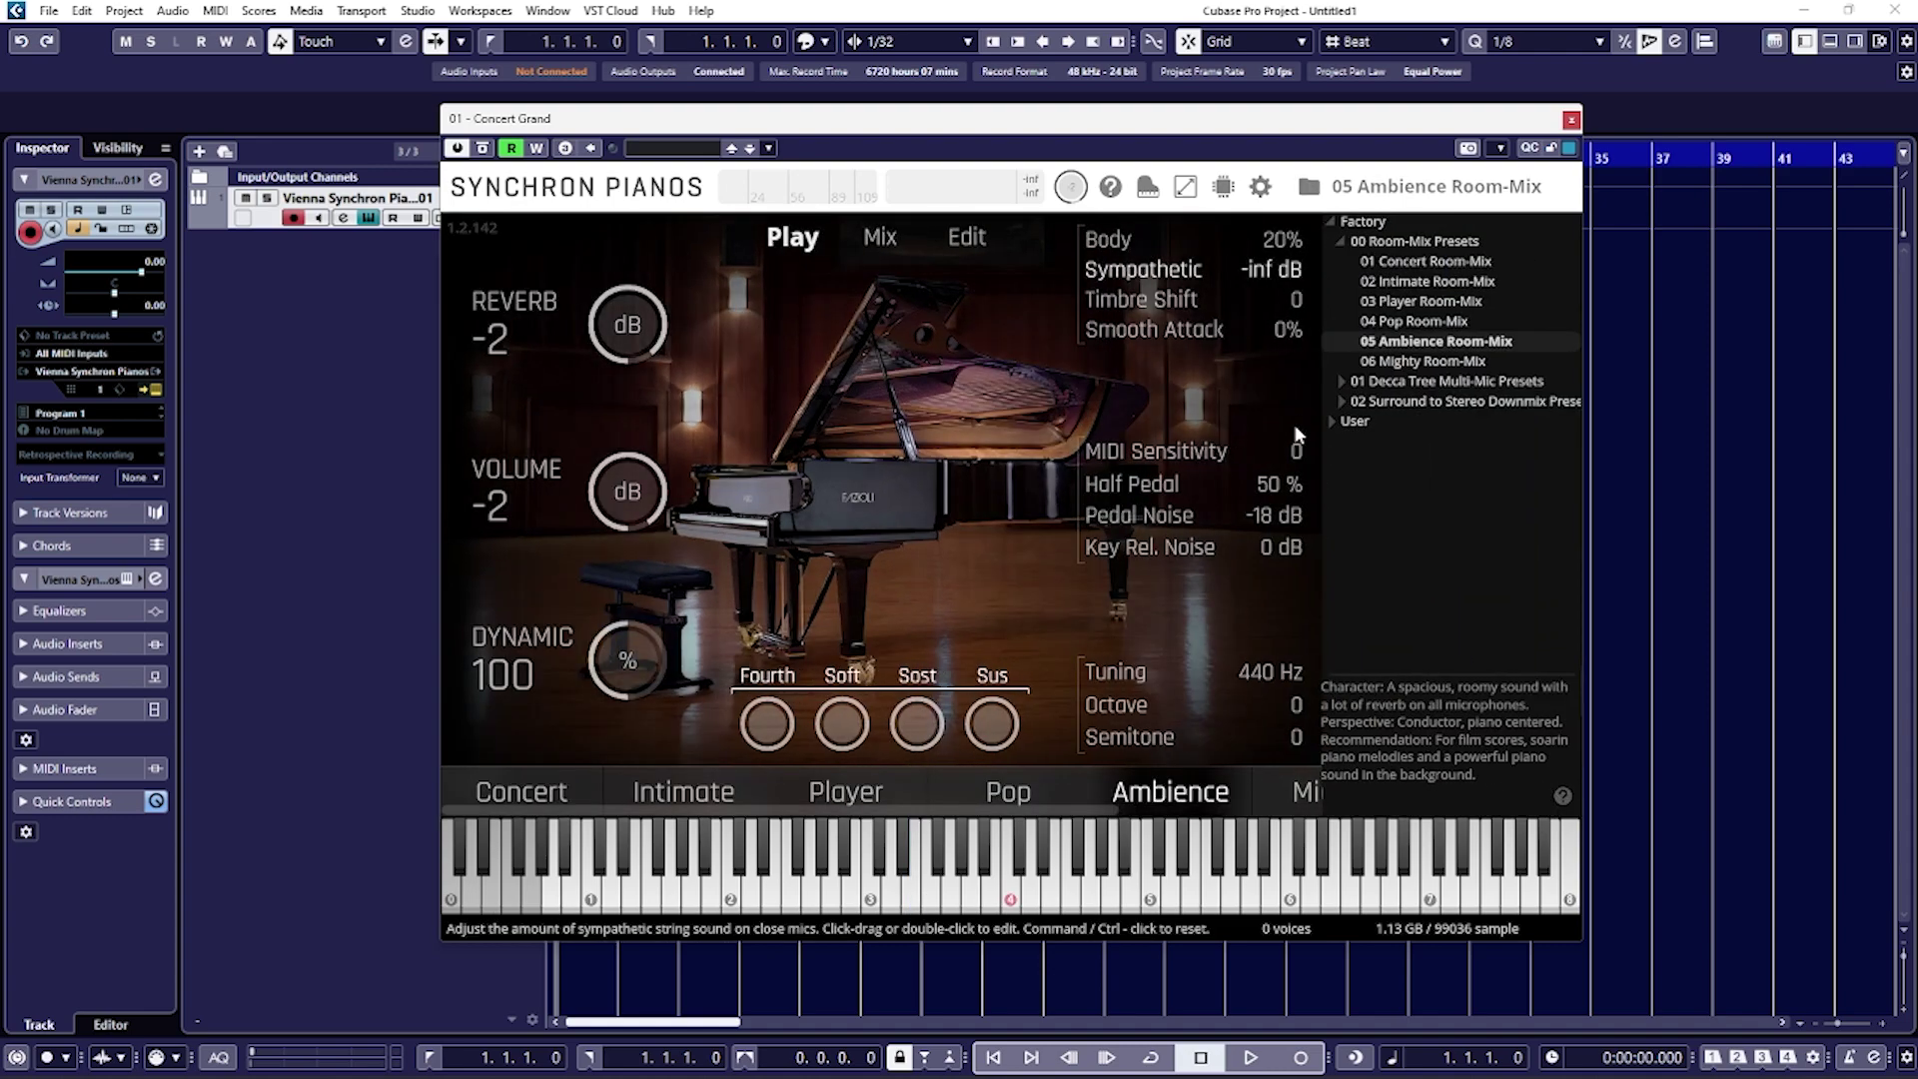
left_click(1300, 381)
left_click(1303, 522)
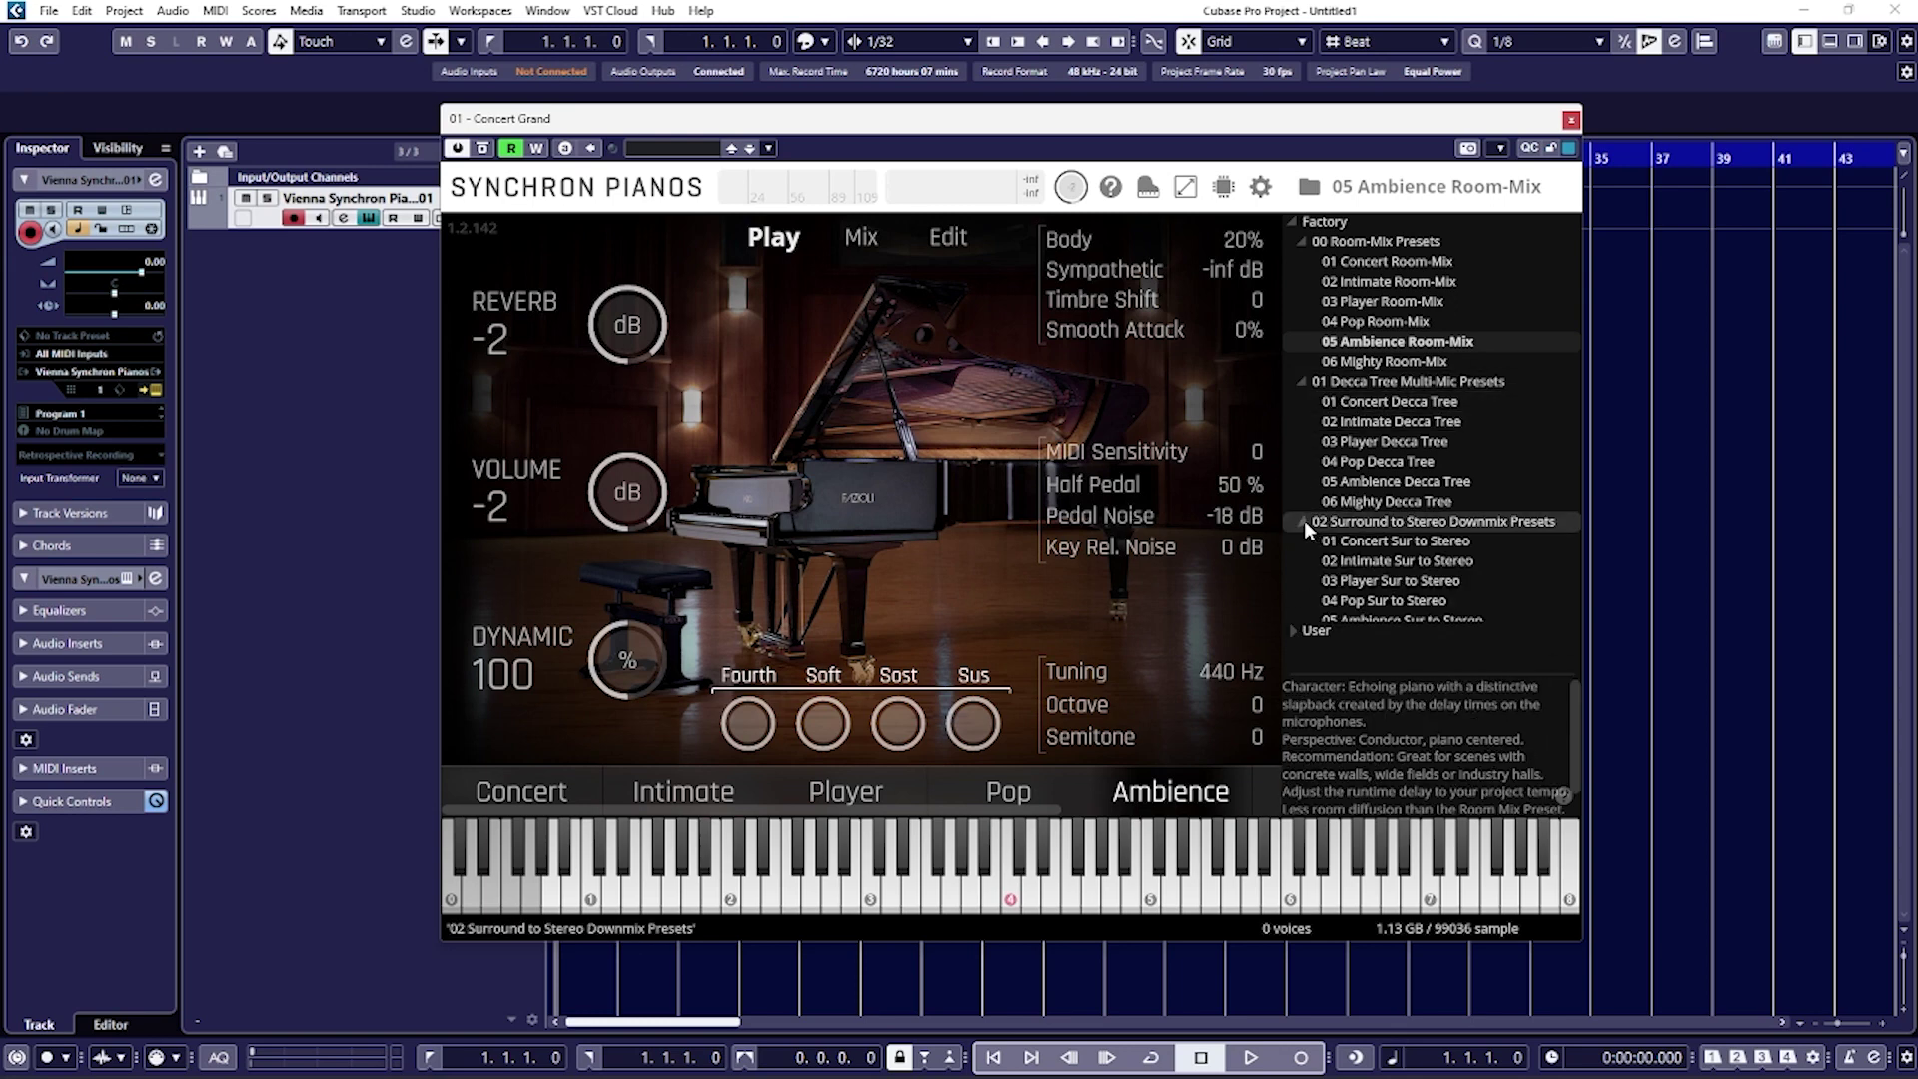
double_click(1377, 422)
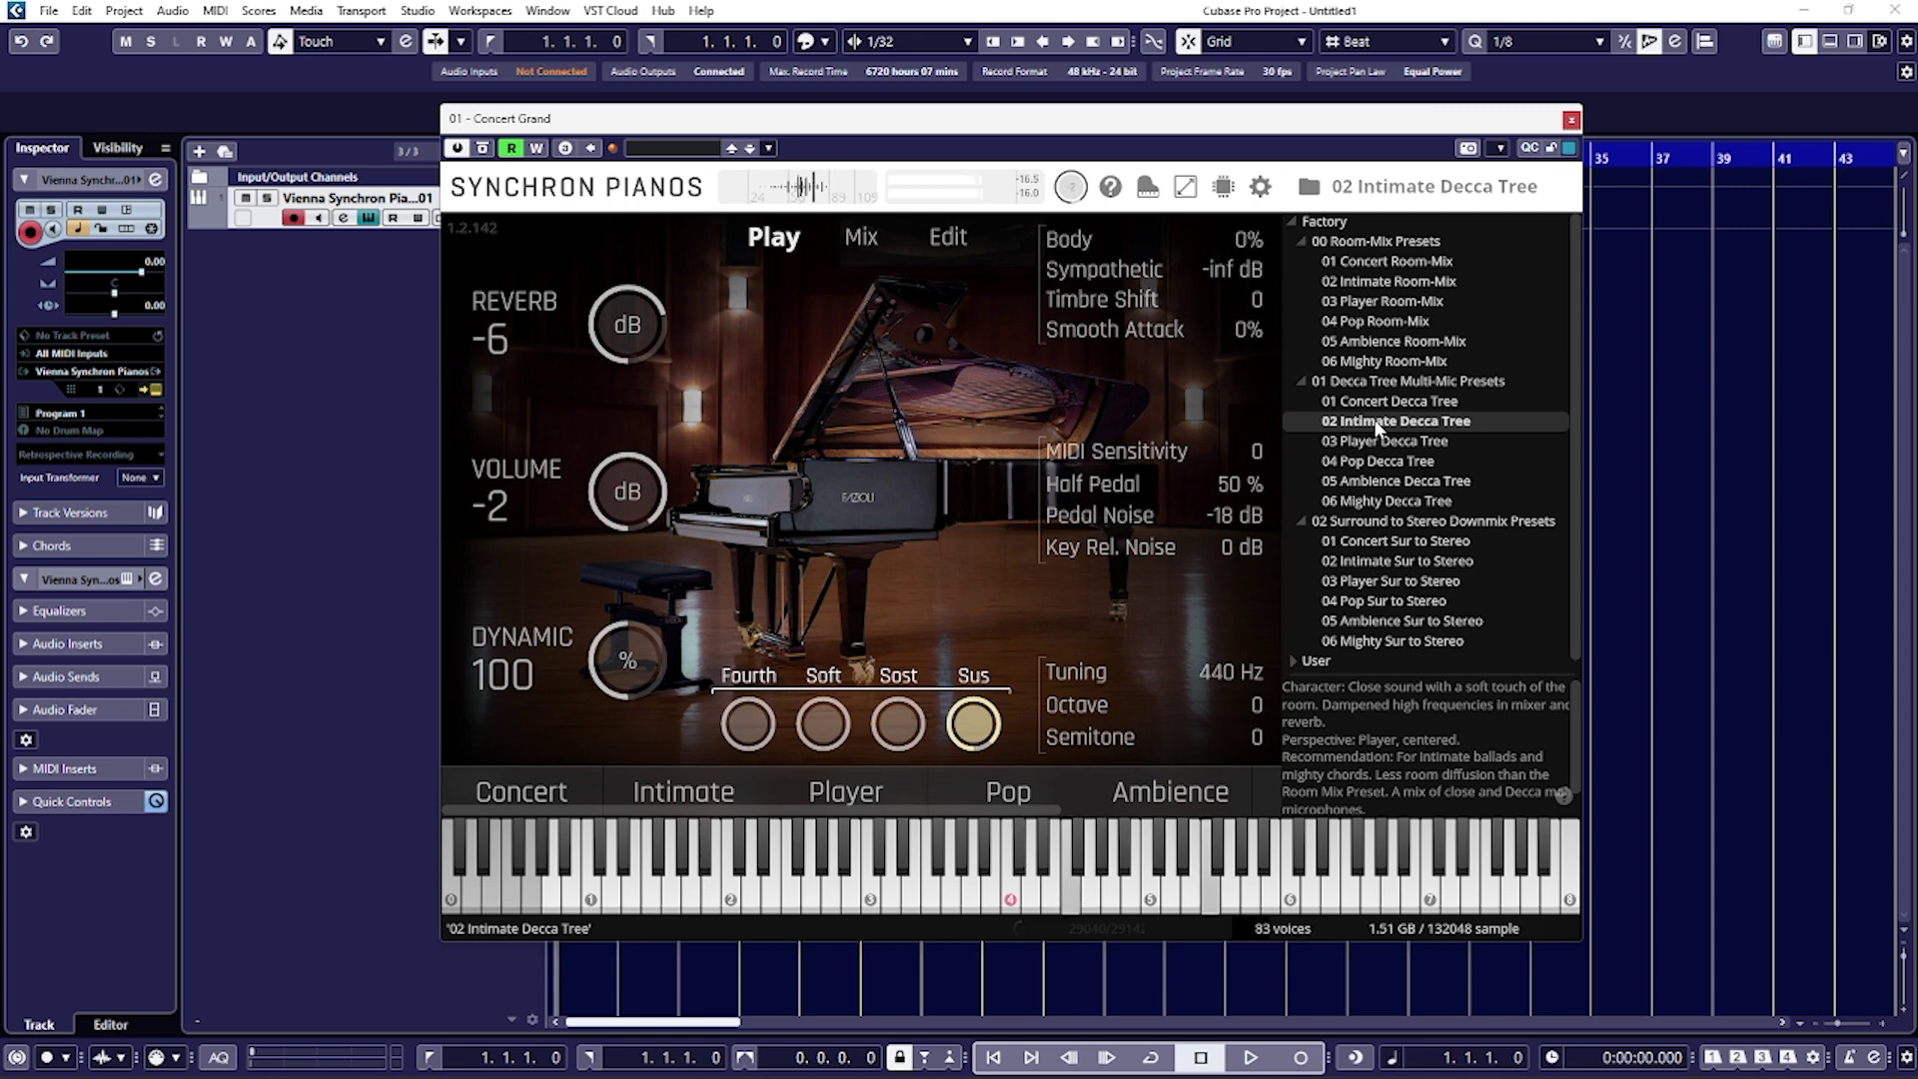
double_click(1373, 481)
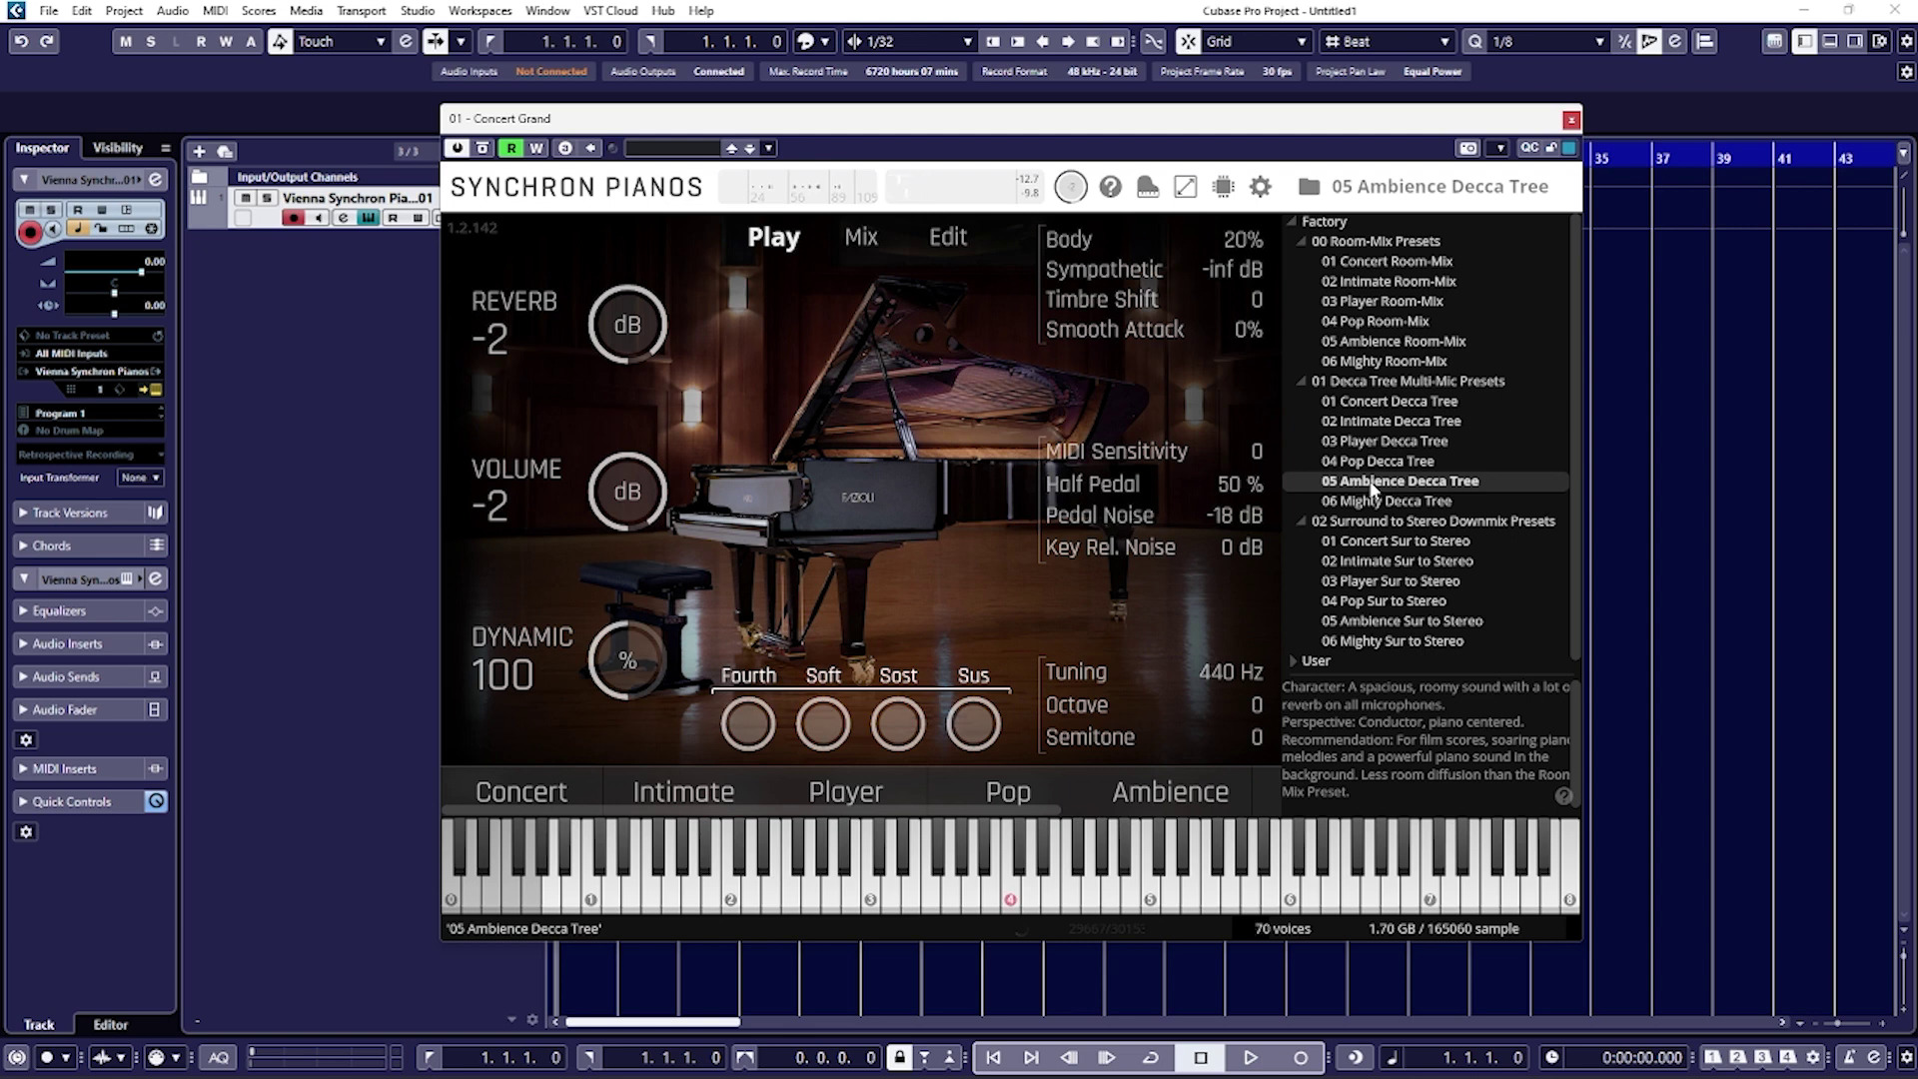
Step: Audition the 04 Pop Sur to Stereo preset and hide the preset browser
left_click(1388, 580)
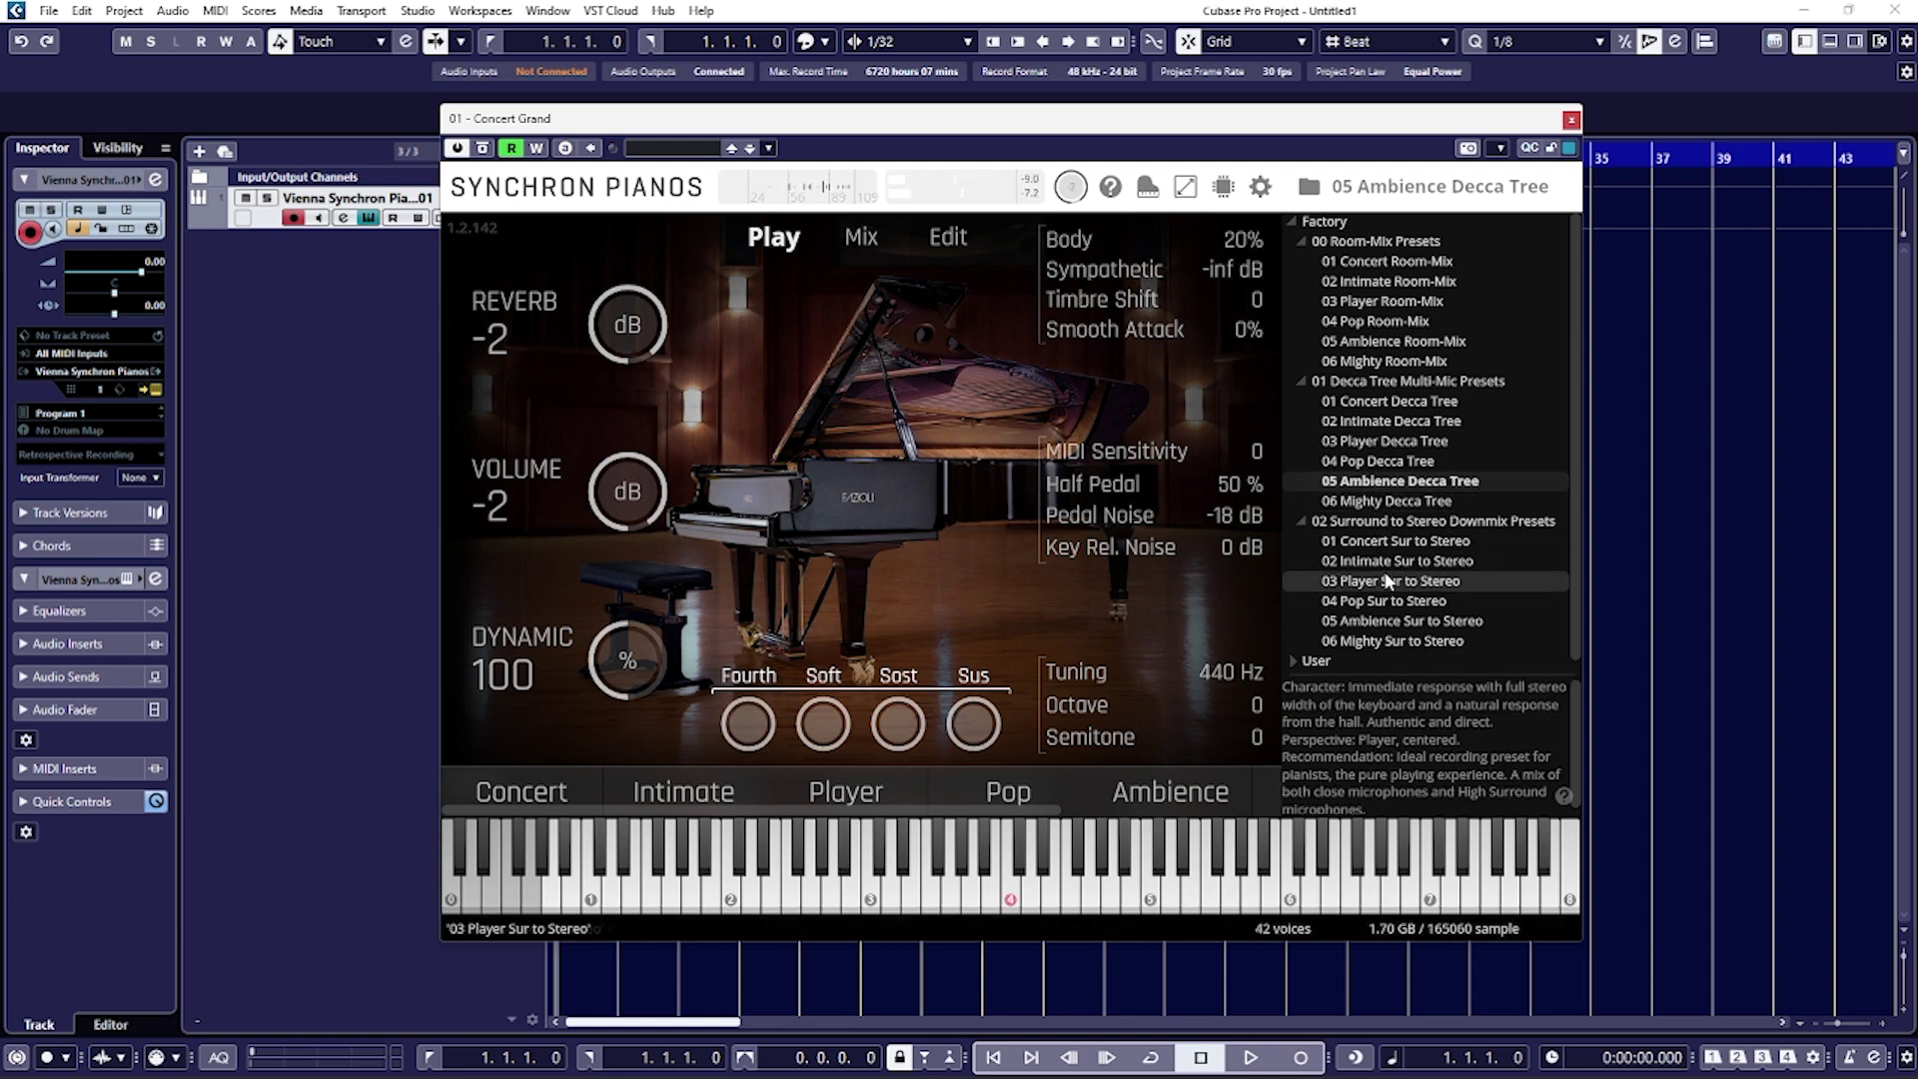
left_click(1390, 603)
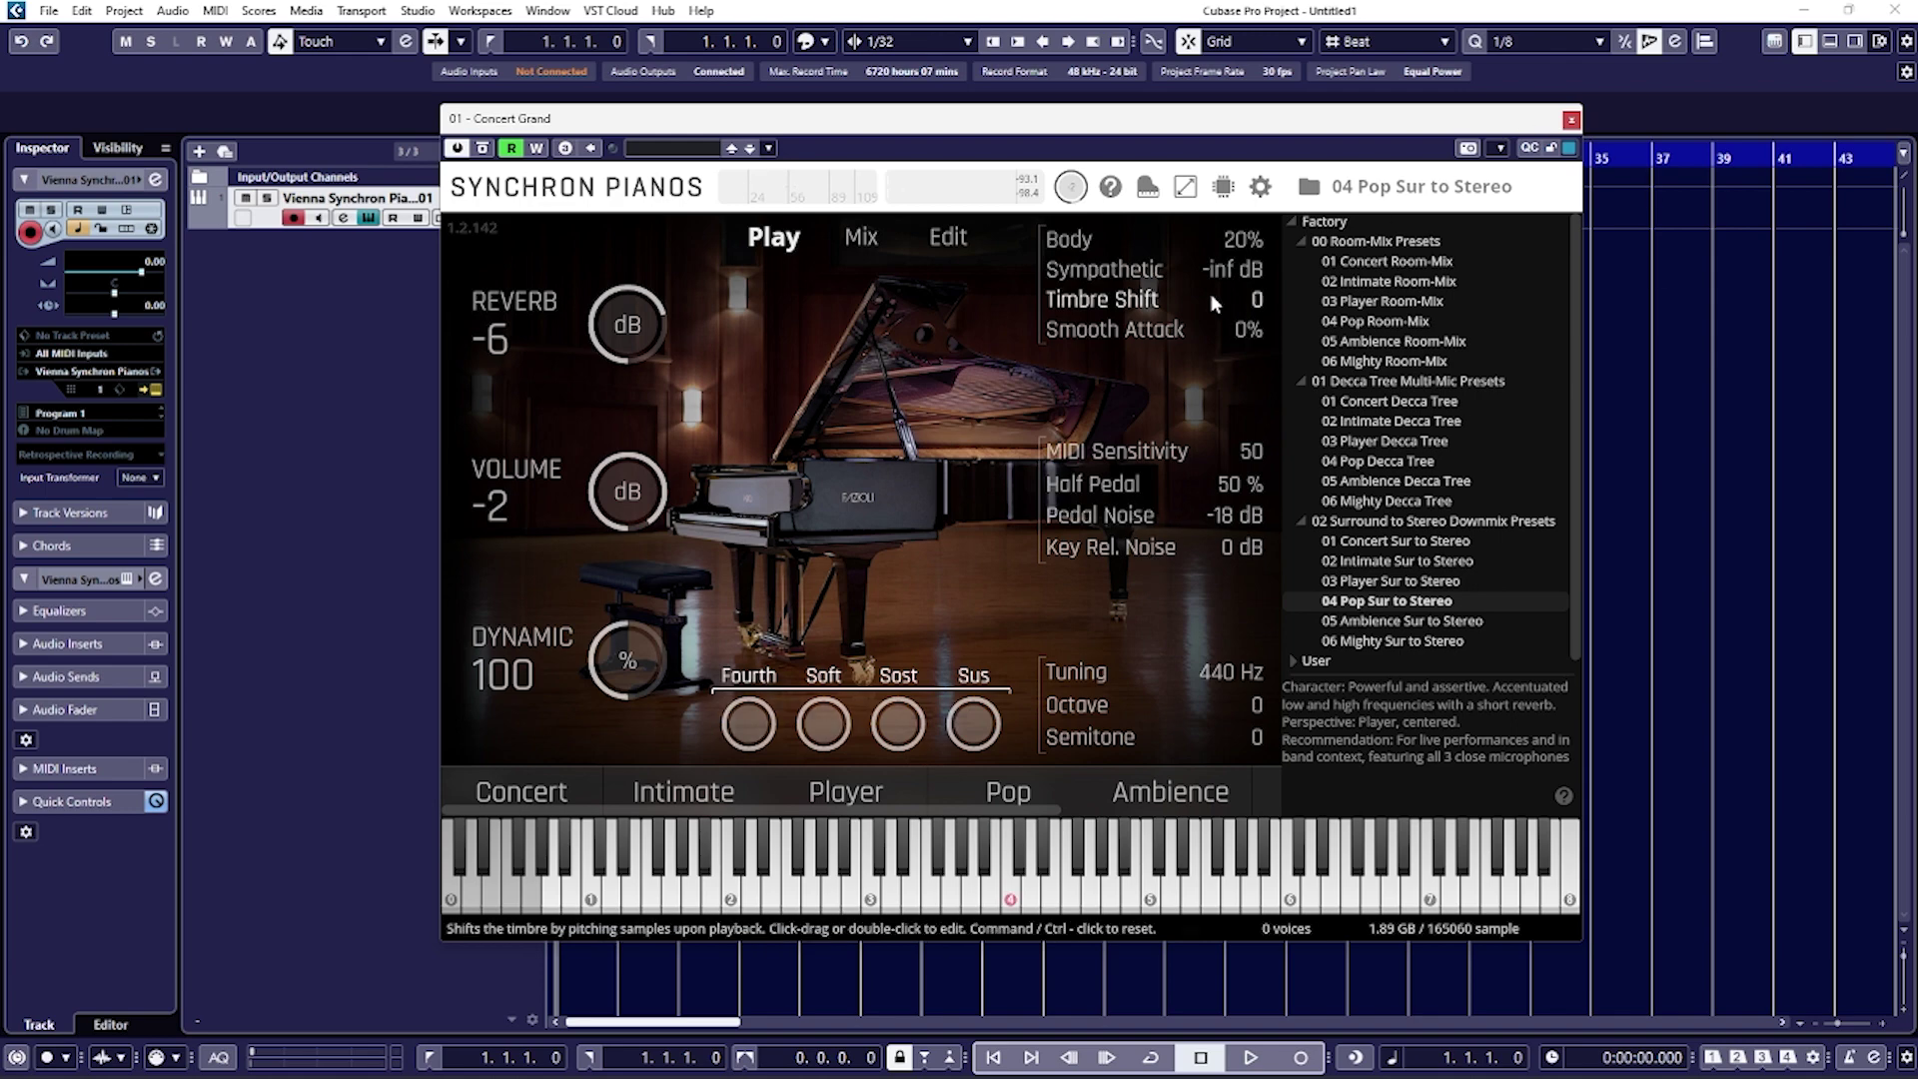
left_click(1309, 185)
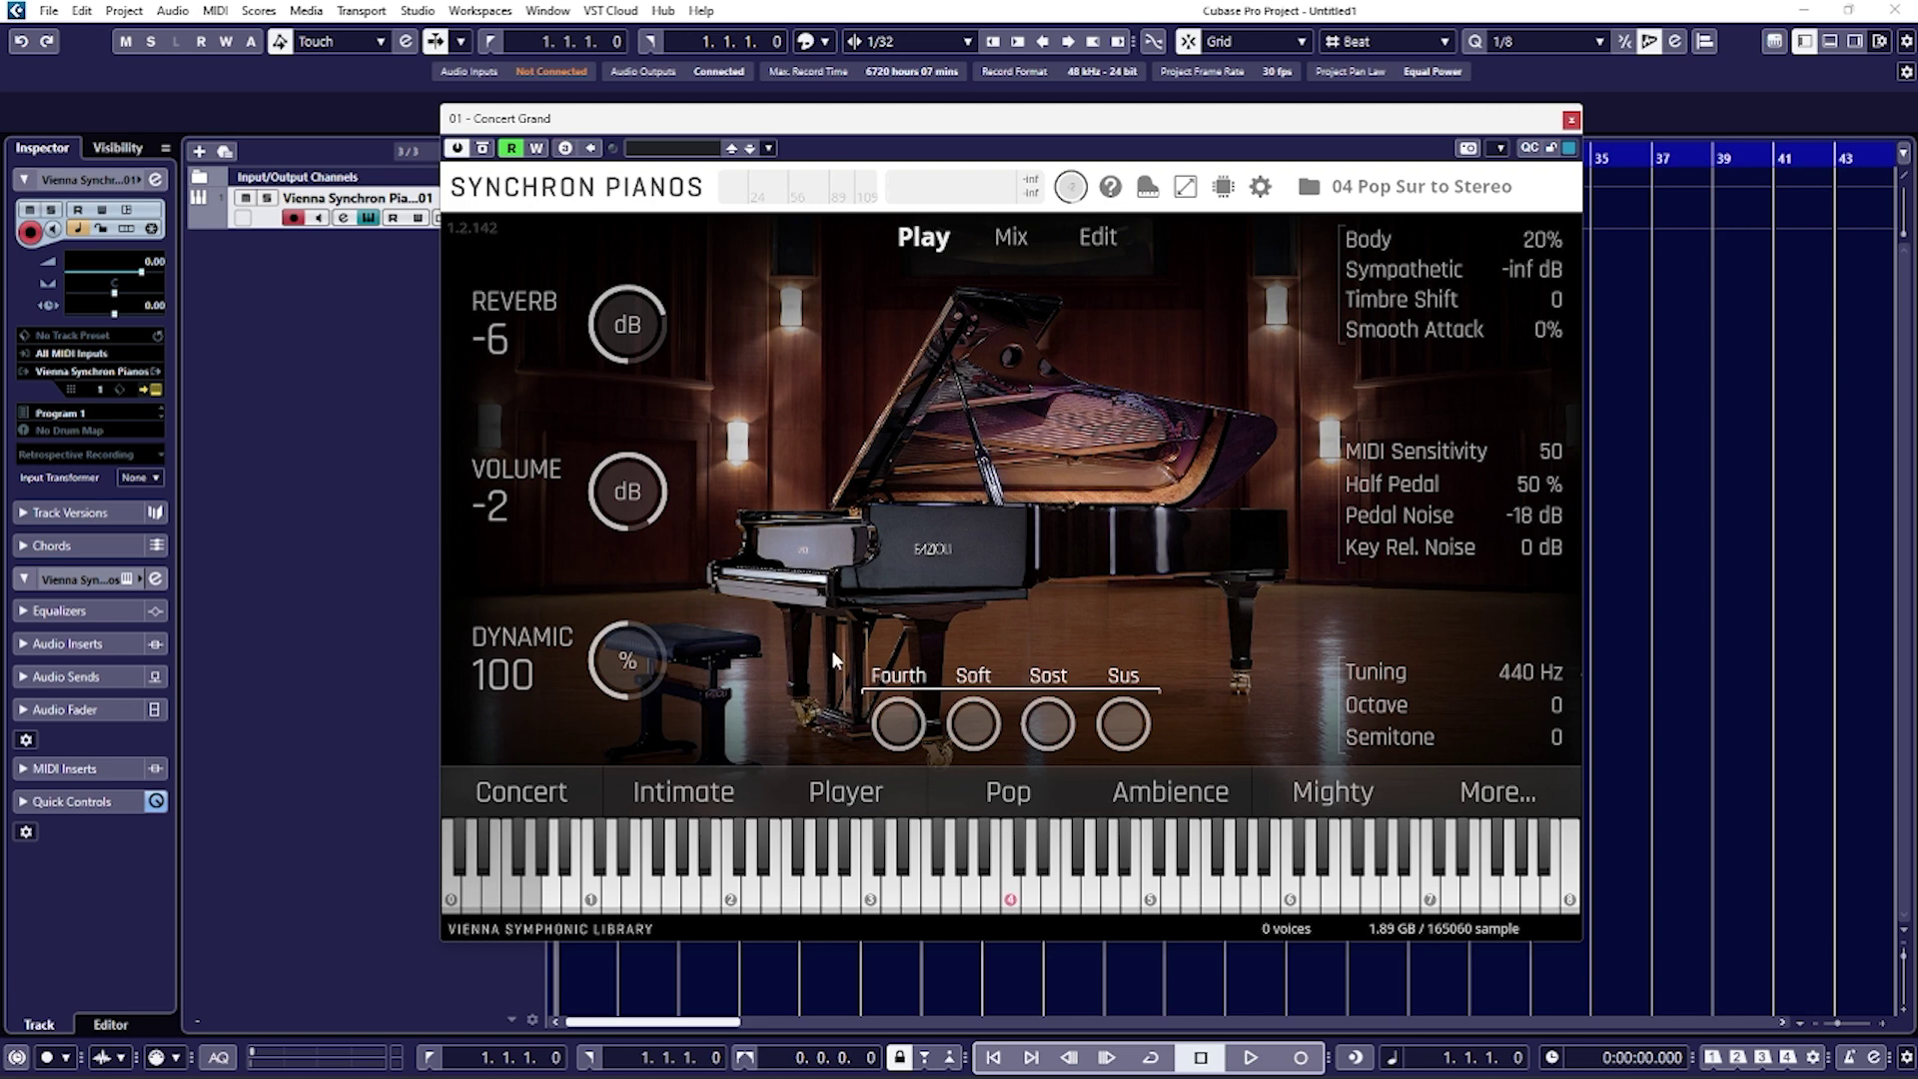
Step: Load the Intimate room-mix preset and engage the Fourth pedal
left_click(717, 794)
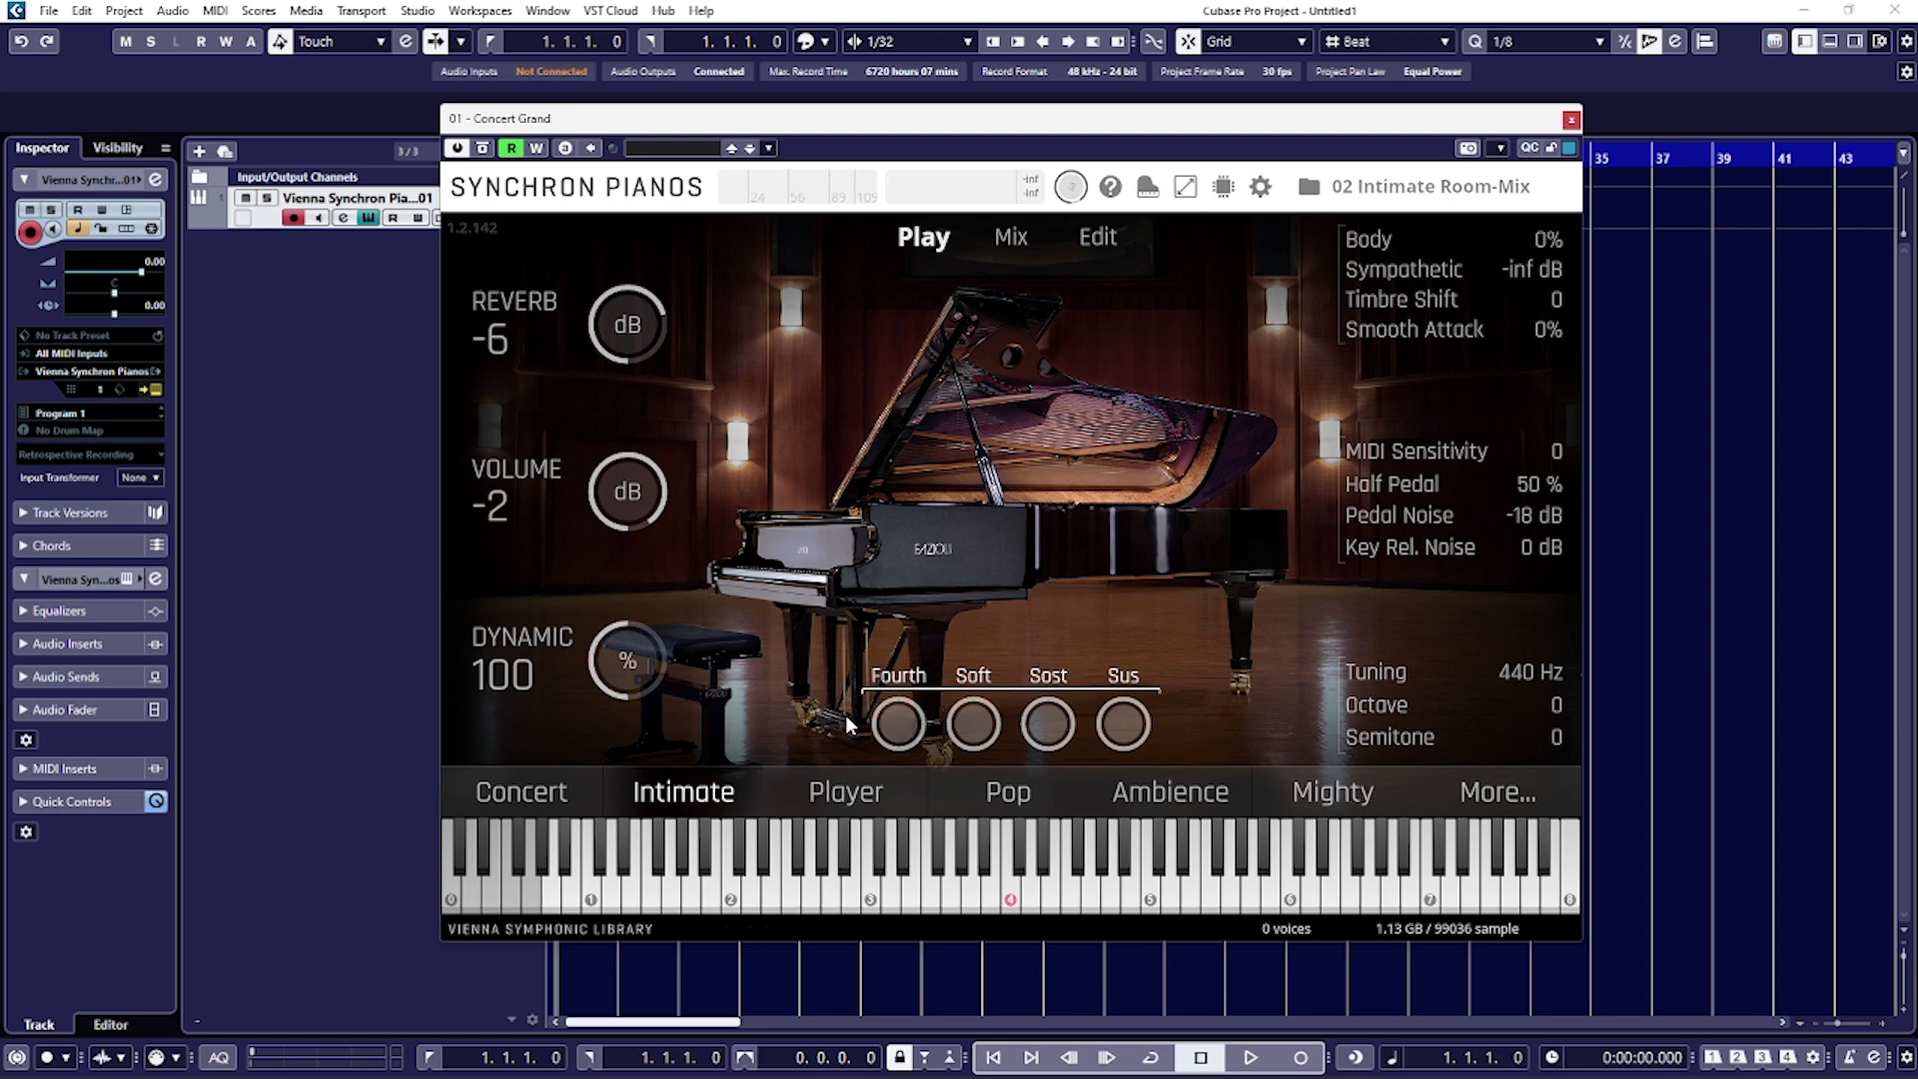
left_click(896, 737)
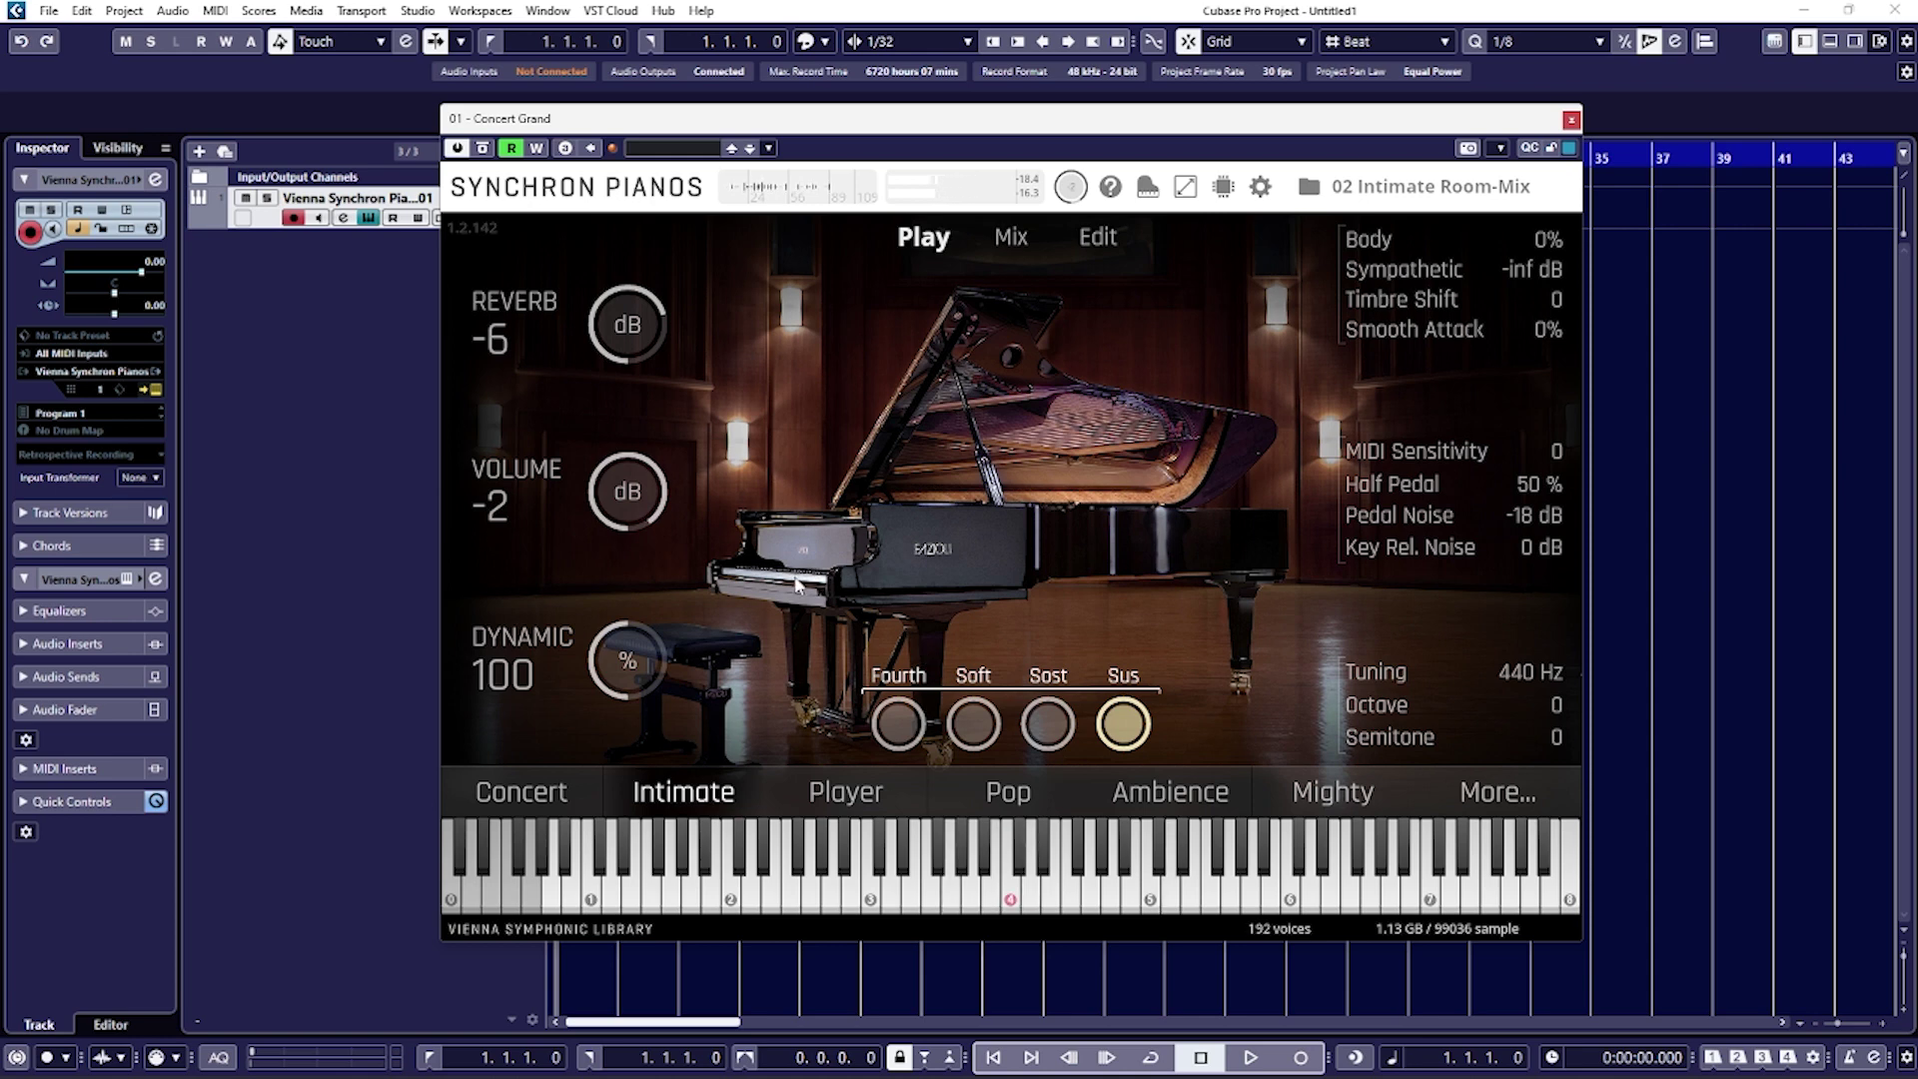
left_click(894, 737)
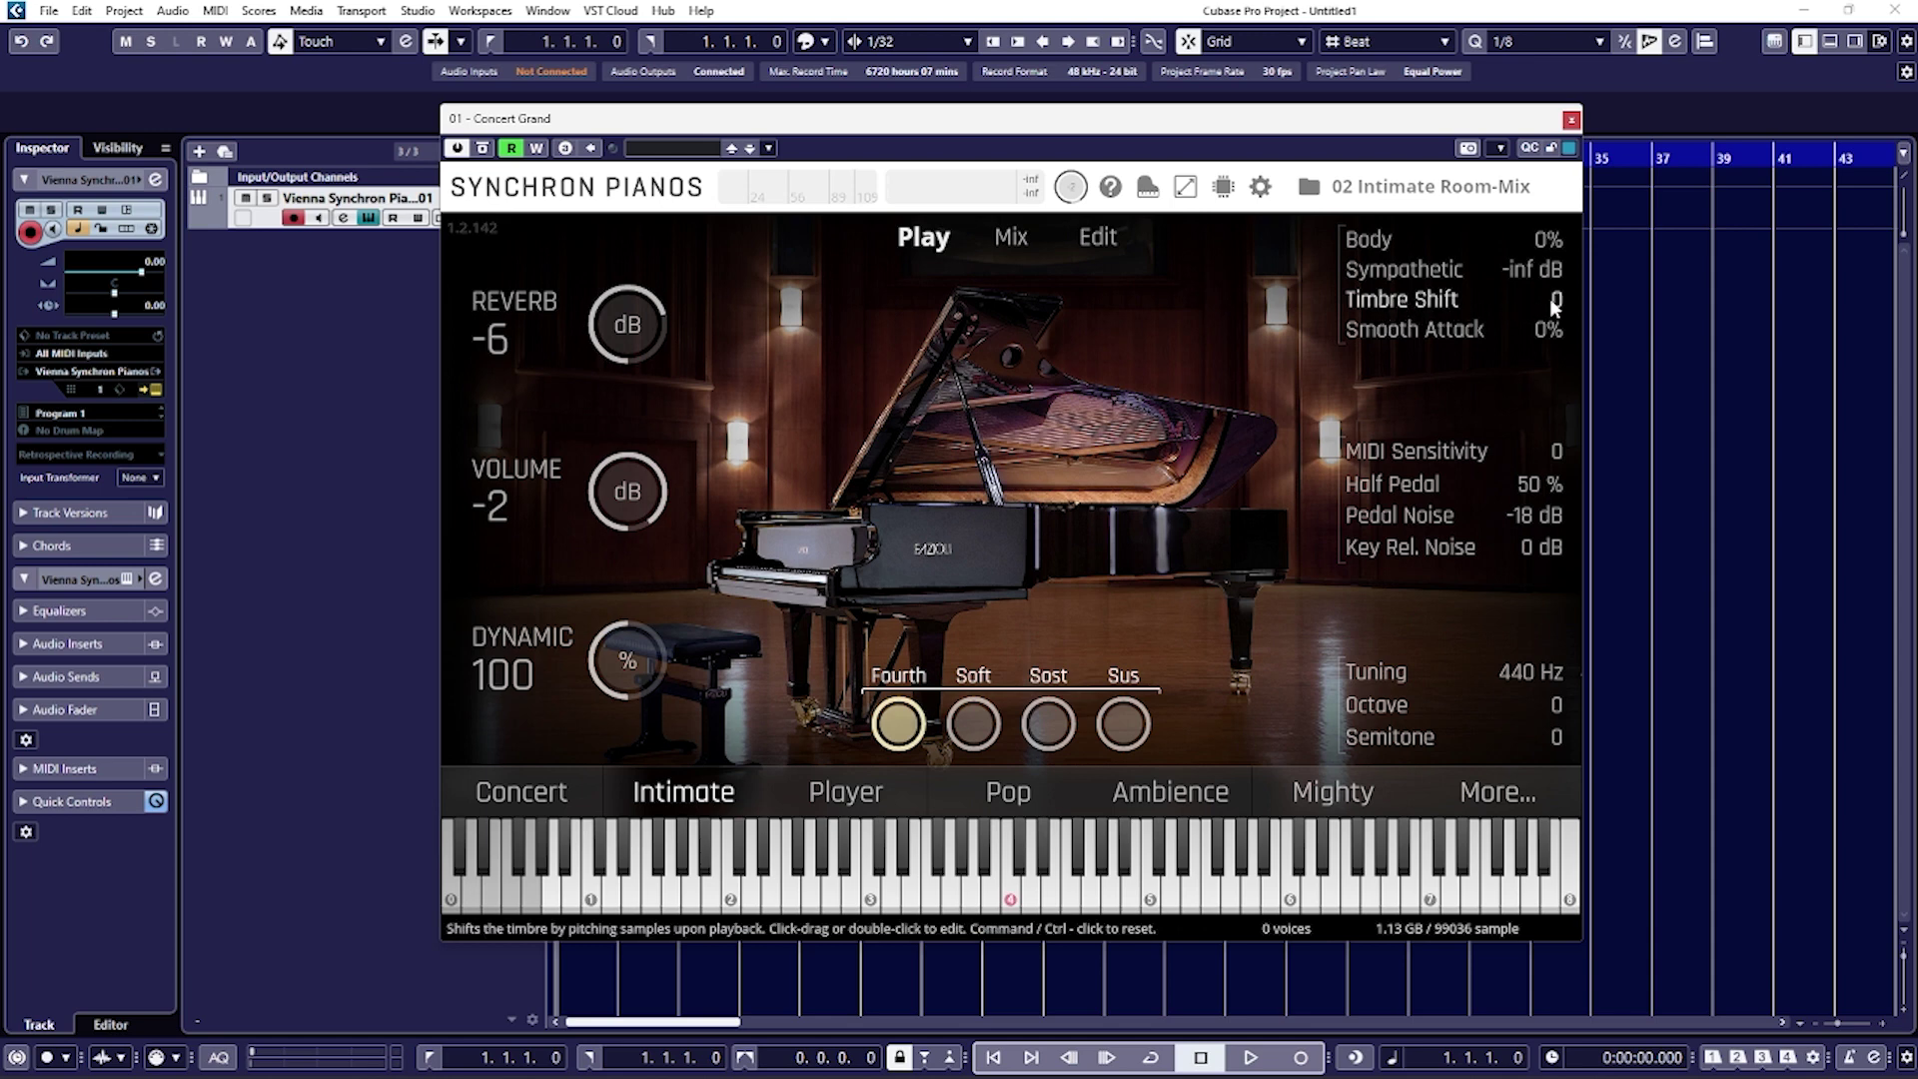
Step: Raise the Timbre Shift of the Intimate preset slightly
mouse_move(1448, 298)
left_mouse_down()
mouse_move(1448, 251)
mouse_move(1448, 301)
left_mouse_up()
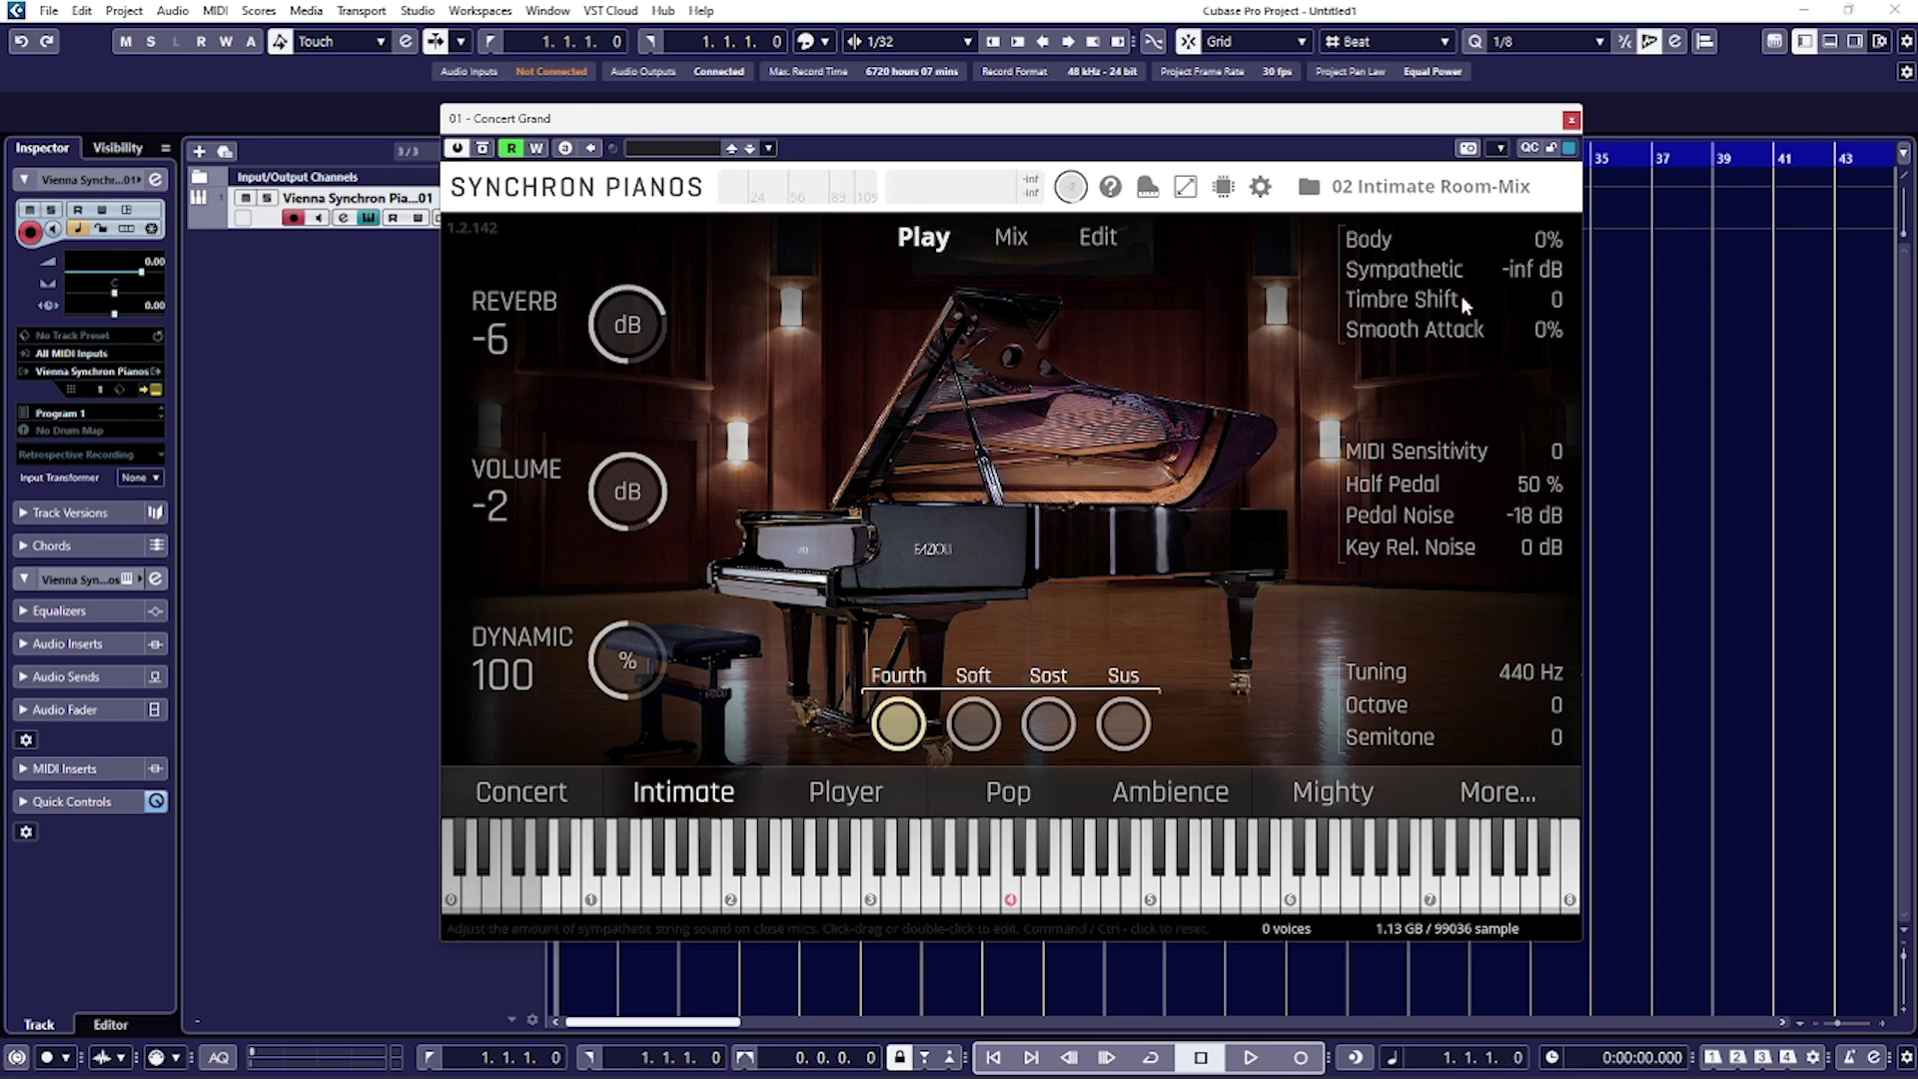
left_click_drag(1559, 297, 1558, 284)
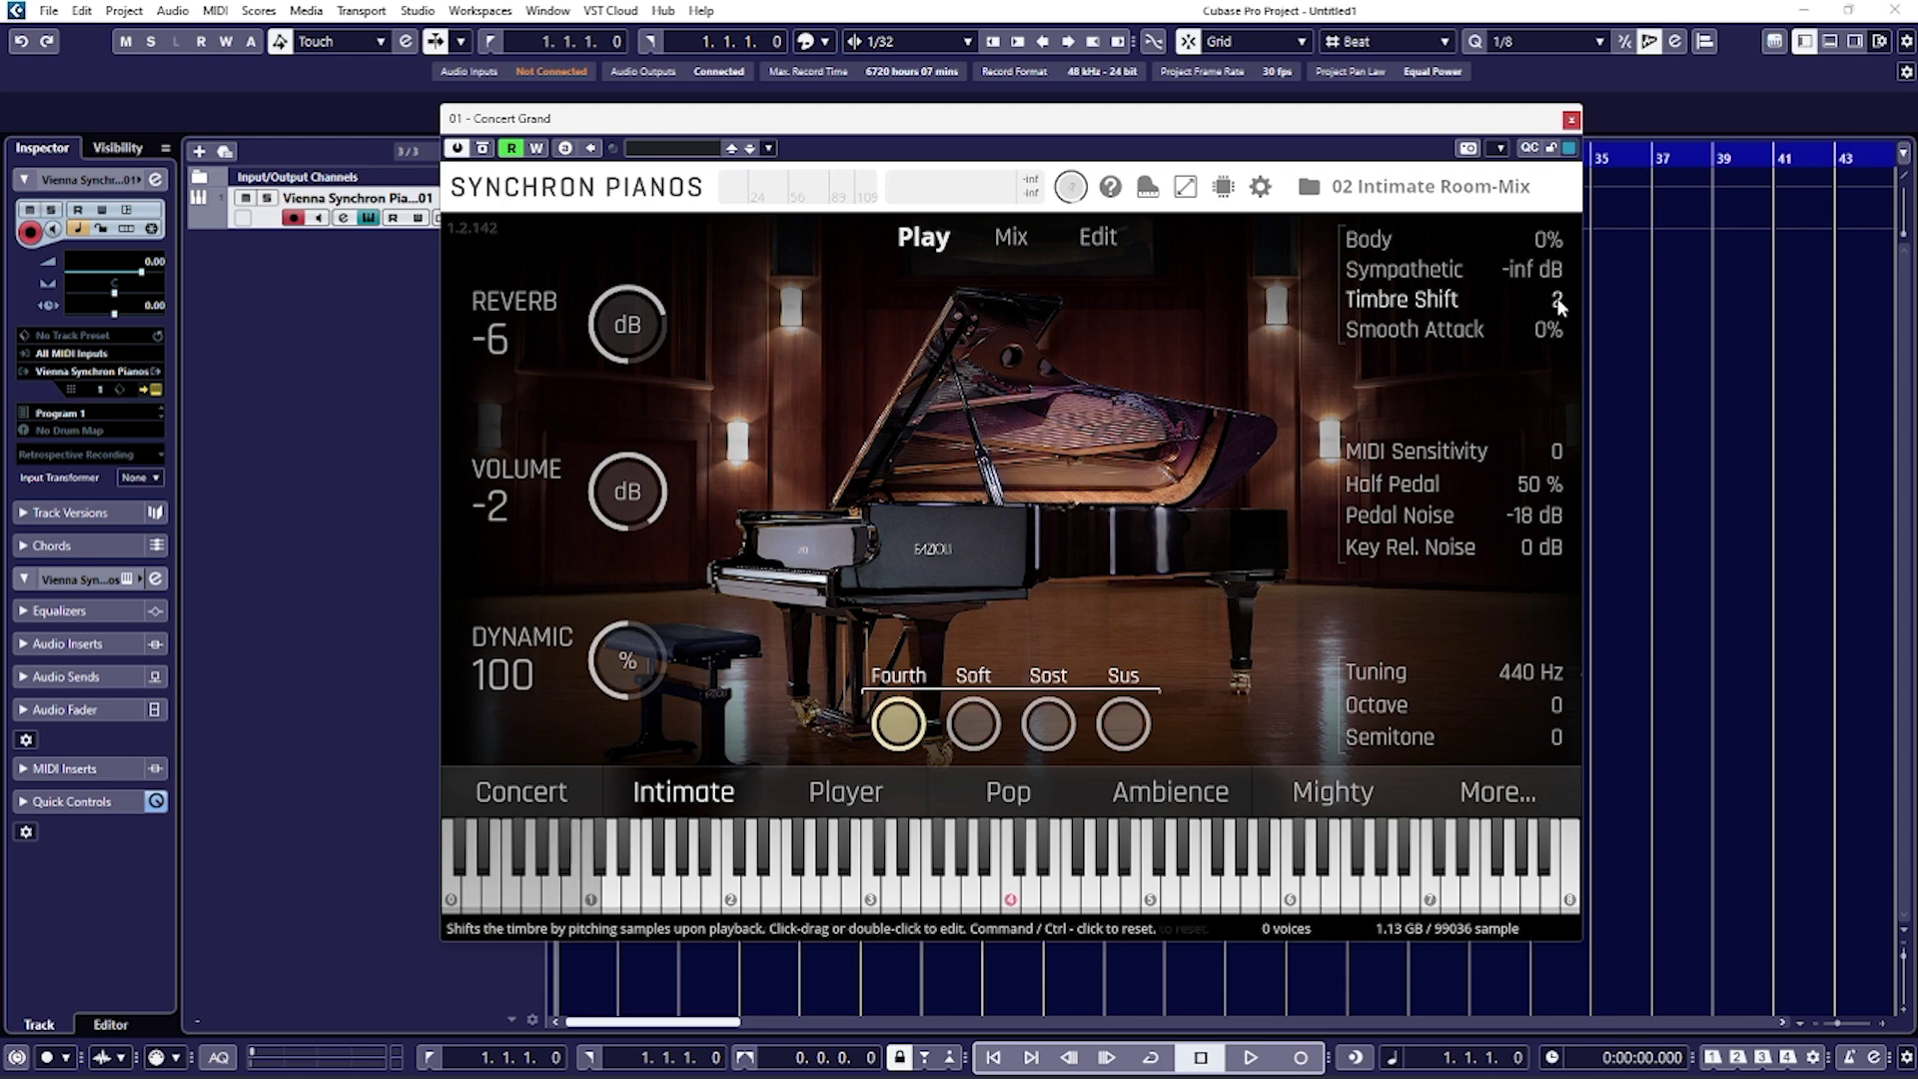